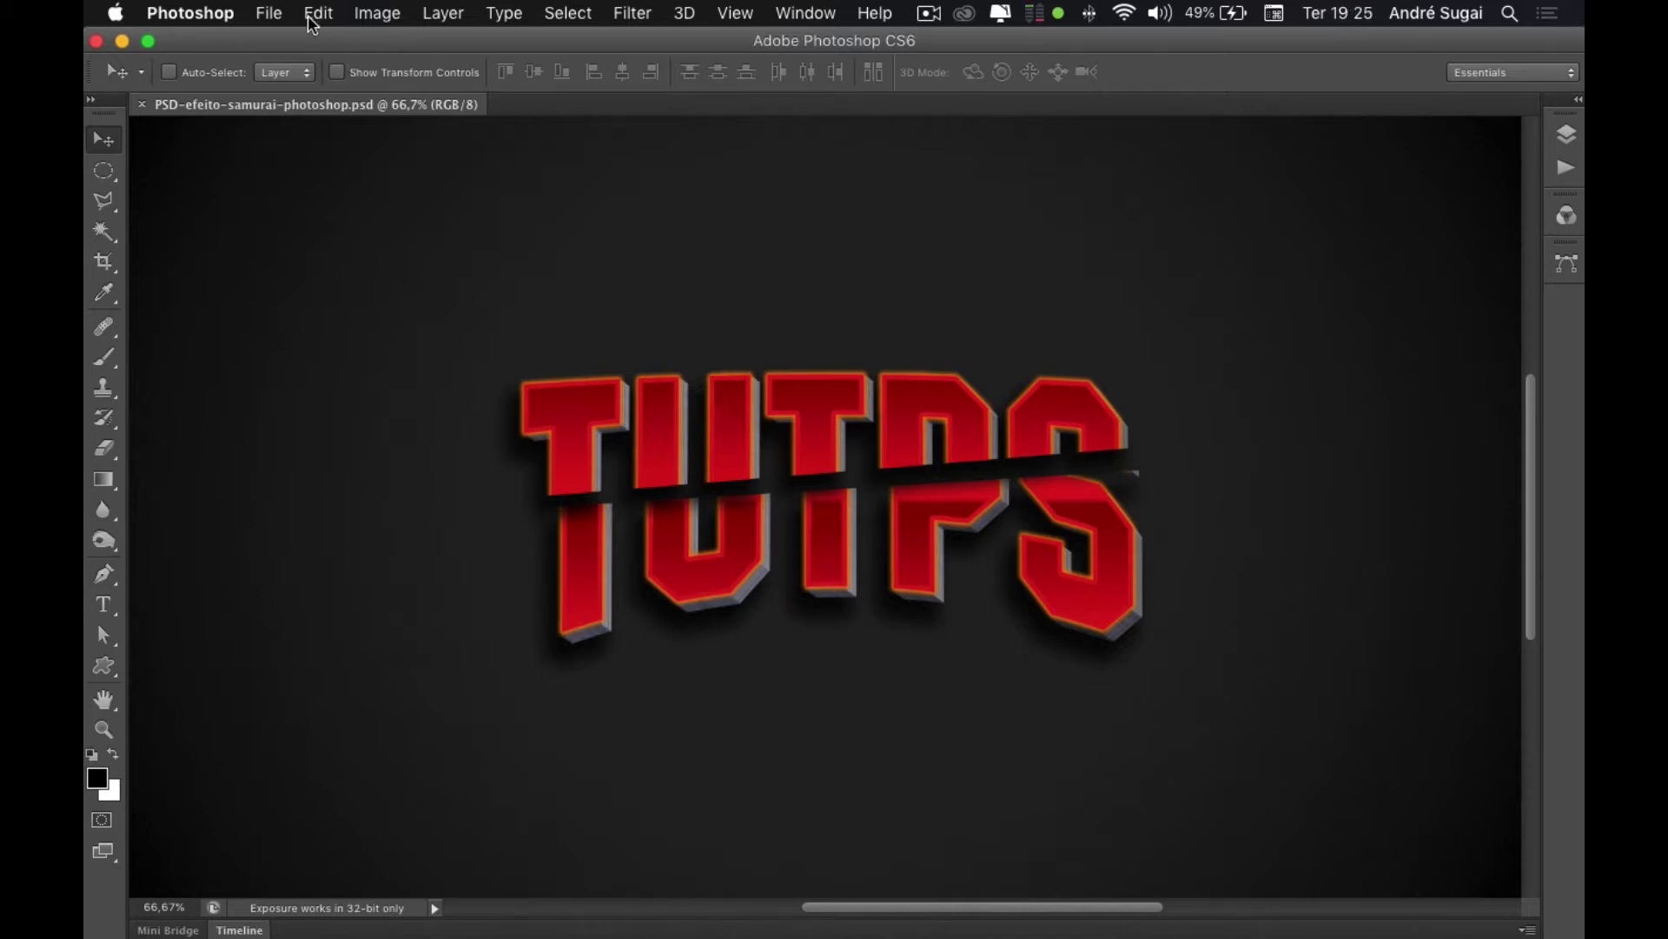
# - Show the Layers panel listing the SEU TEXTO AQUI smart object and the EFEITO and FUNDO groups
pyautogui.click(272, 9)
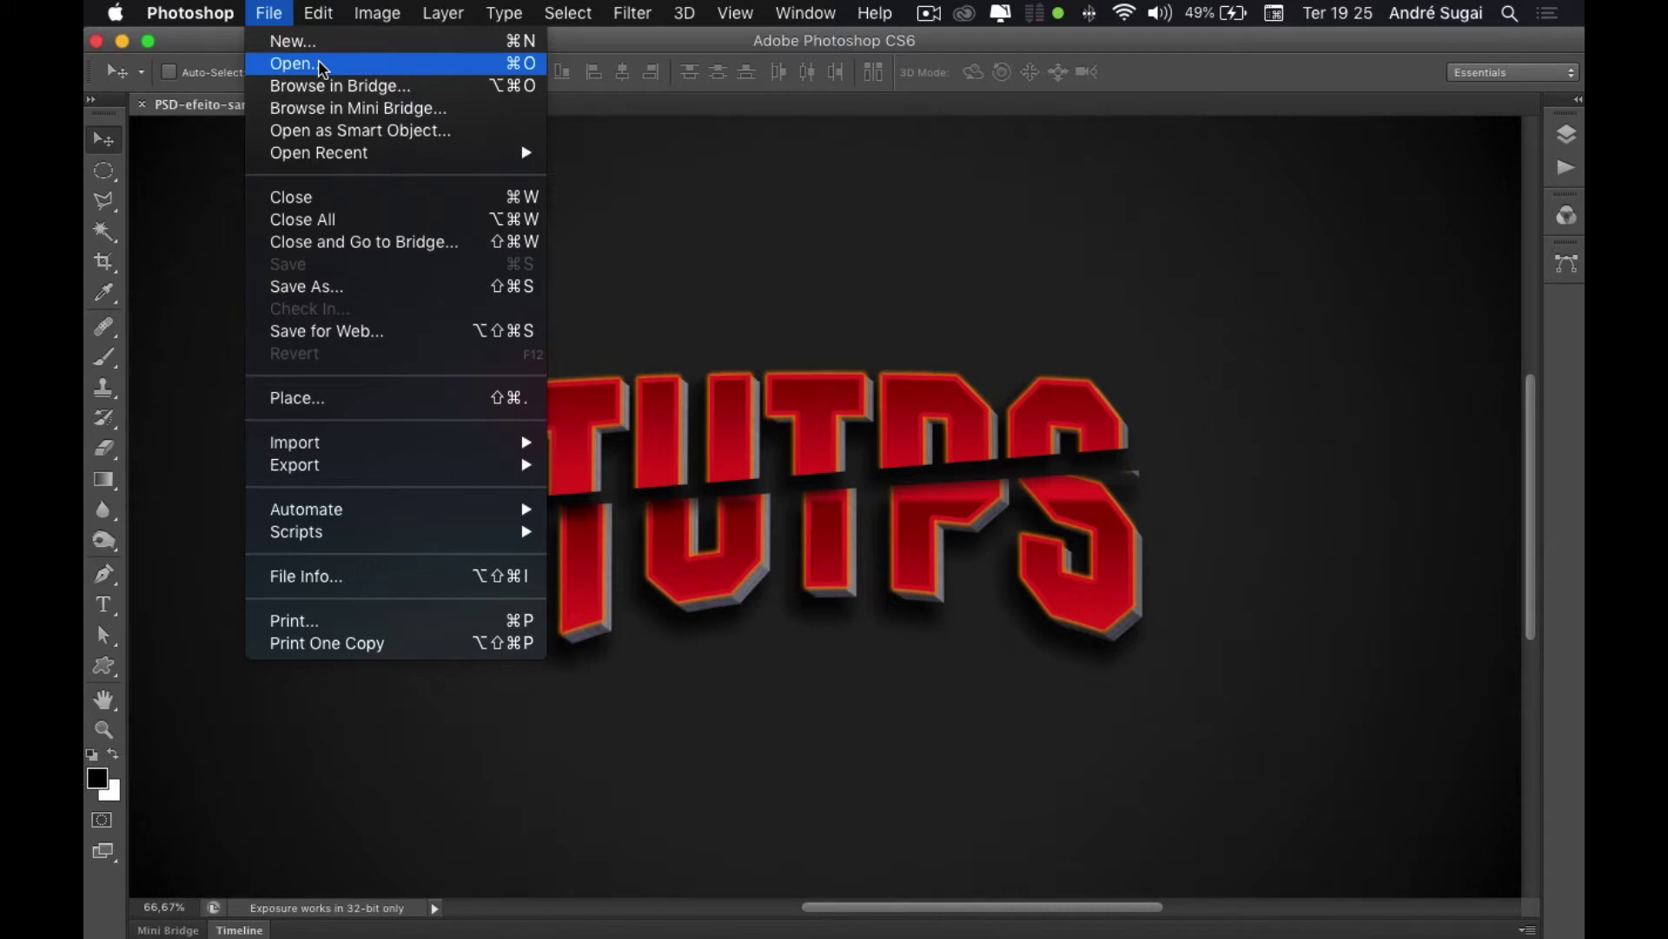
pyautogui.click(787, 246)
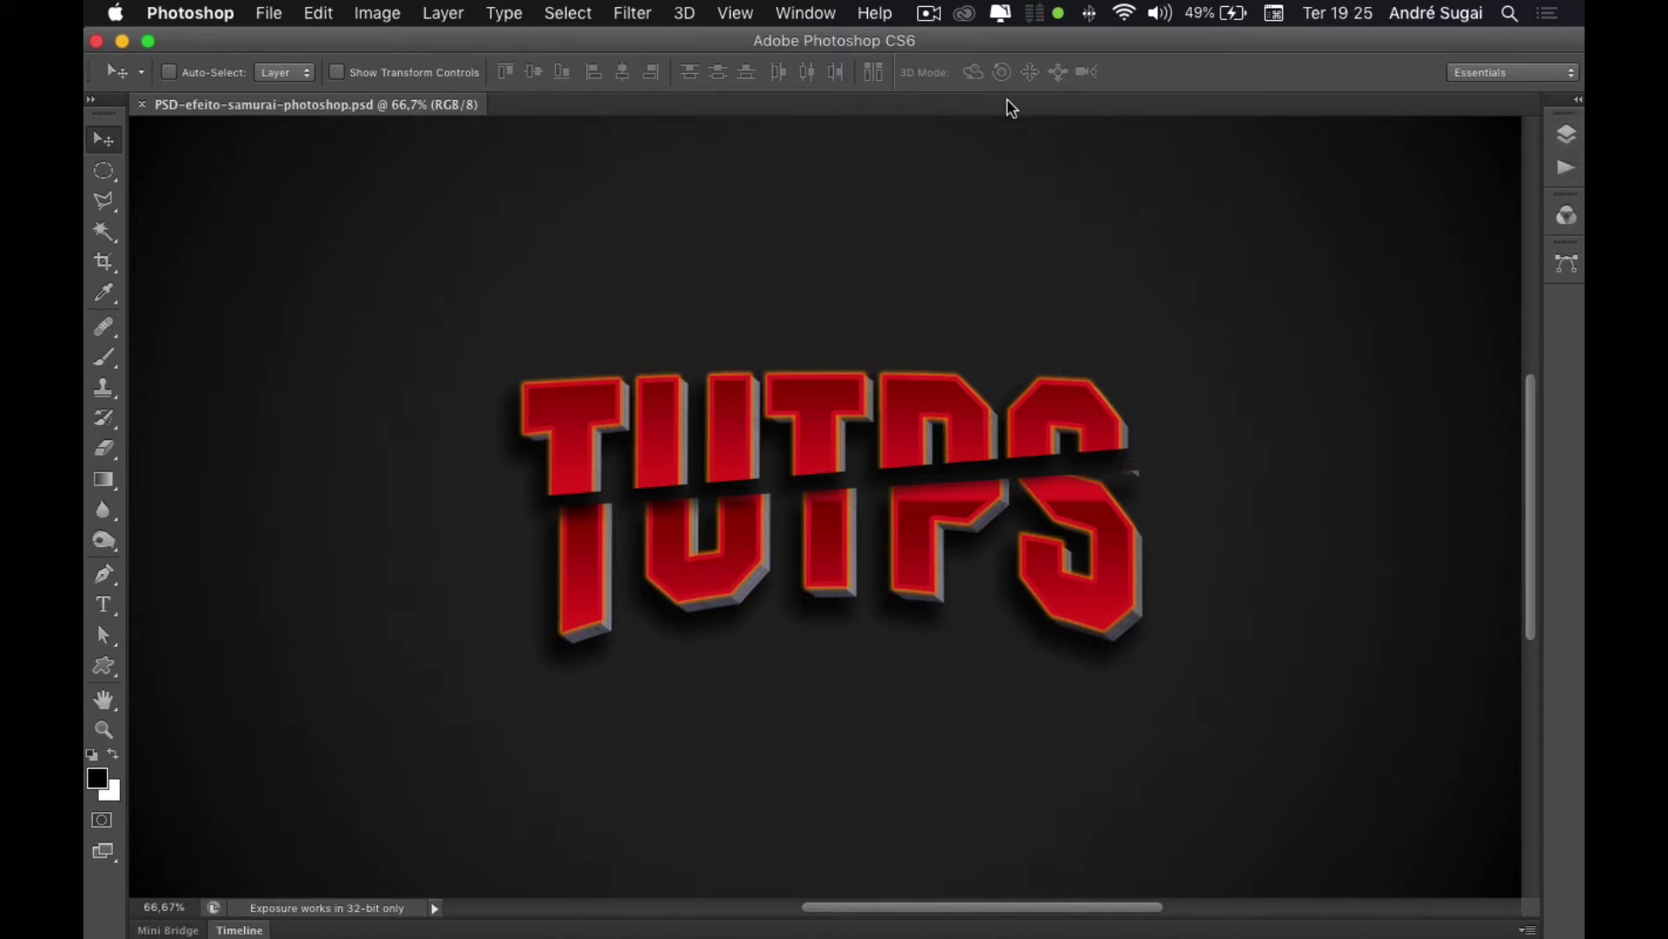
pyautogui.click(805, 12)
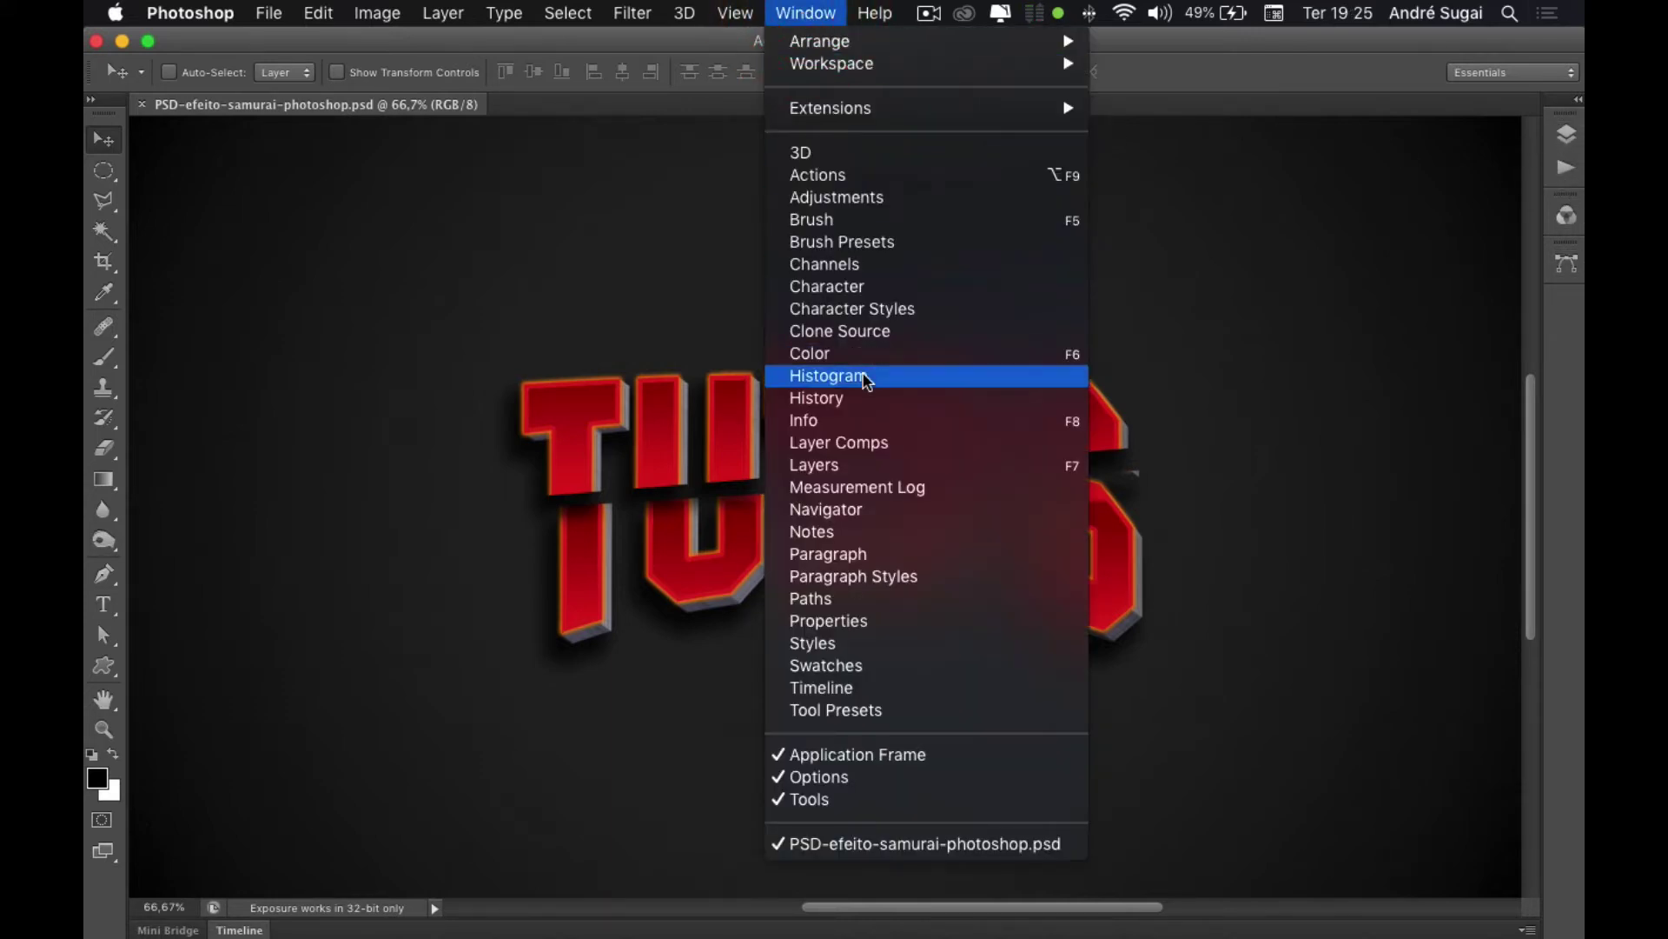
pyautogui.click(851, 472)
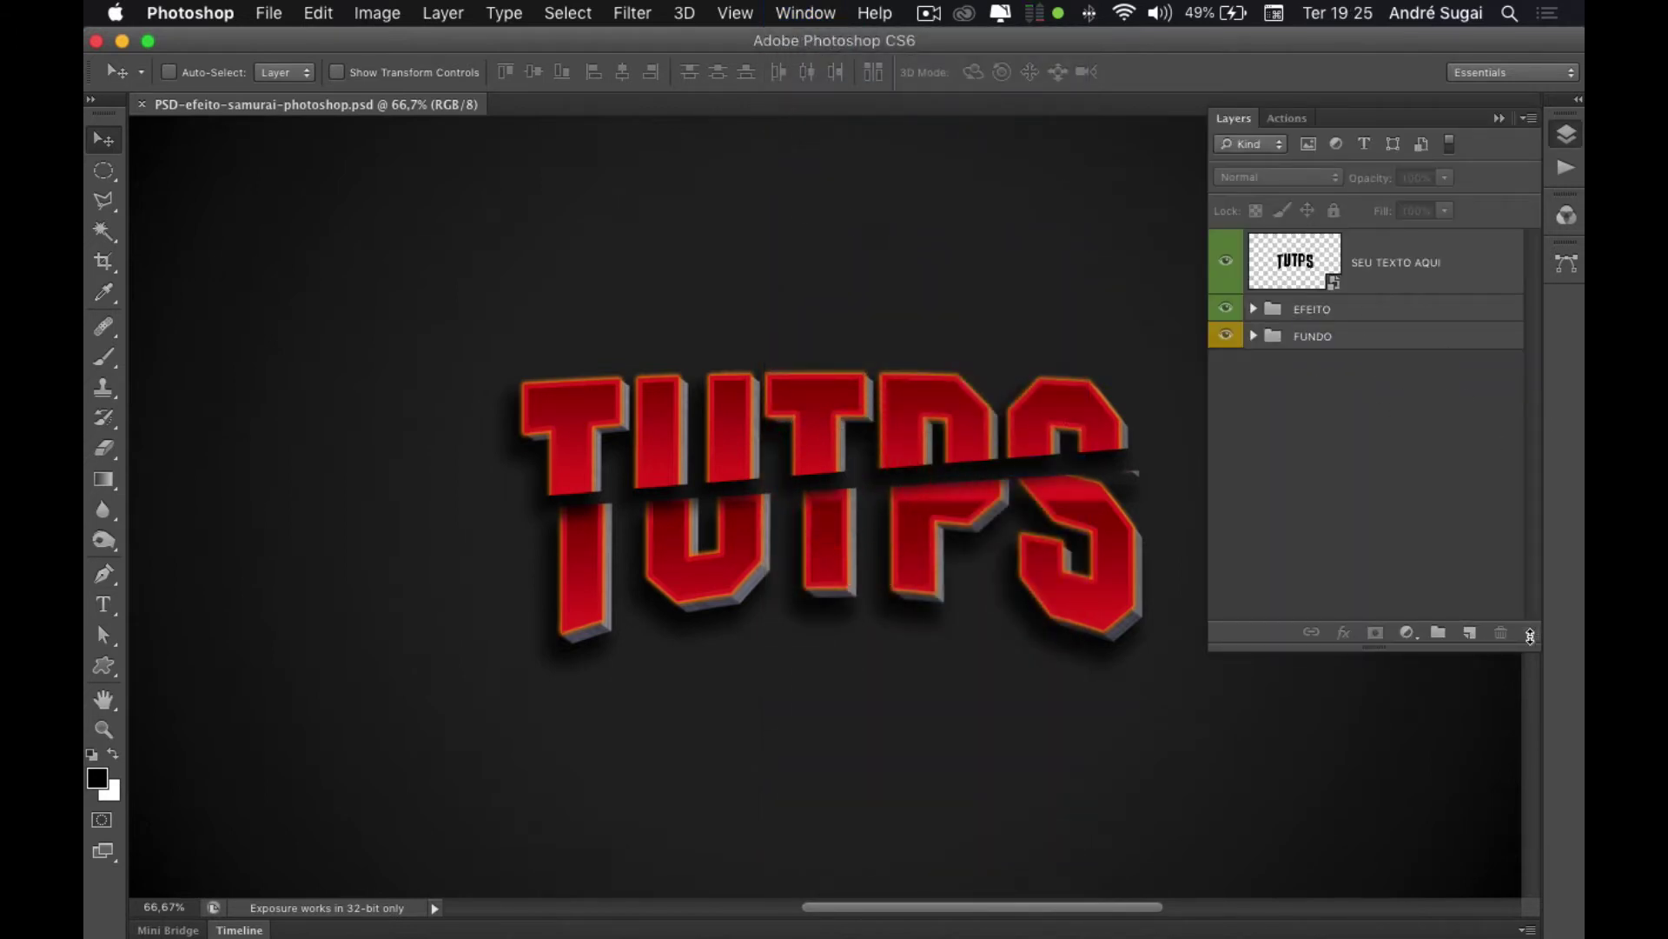
# - Shorten the Layers panel and select the SEU TEXTO AQUI smart-object layer
pyautogui.moveTo(1532, 620); pyautogui.dragTo(1532, 447)
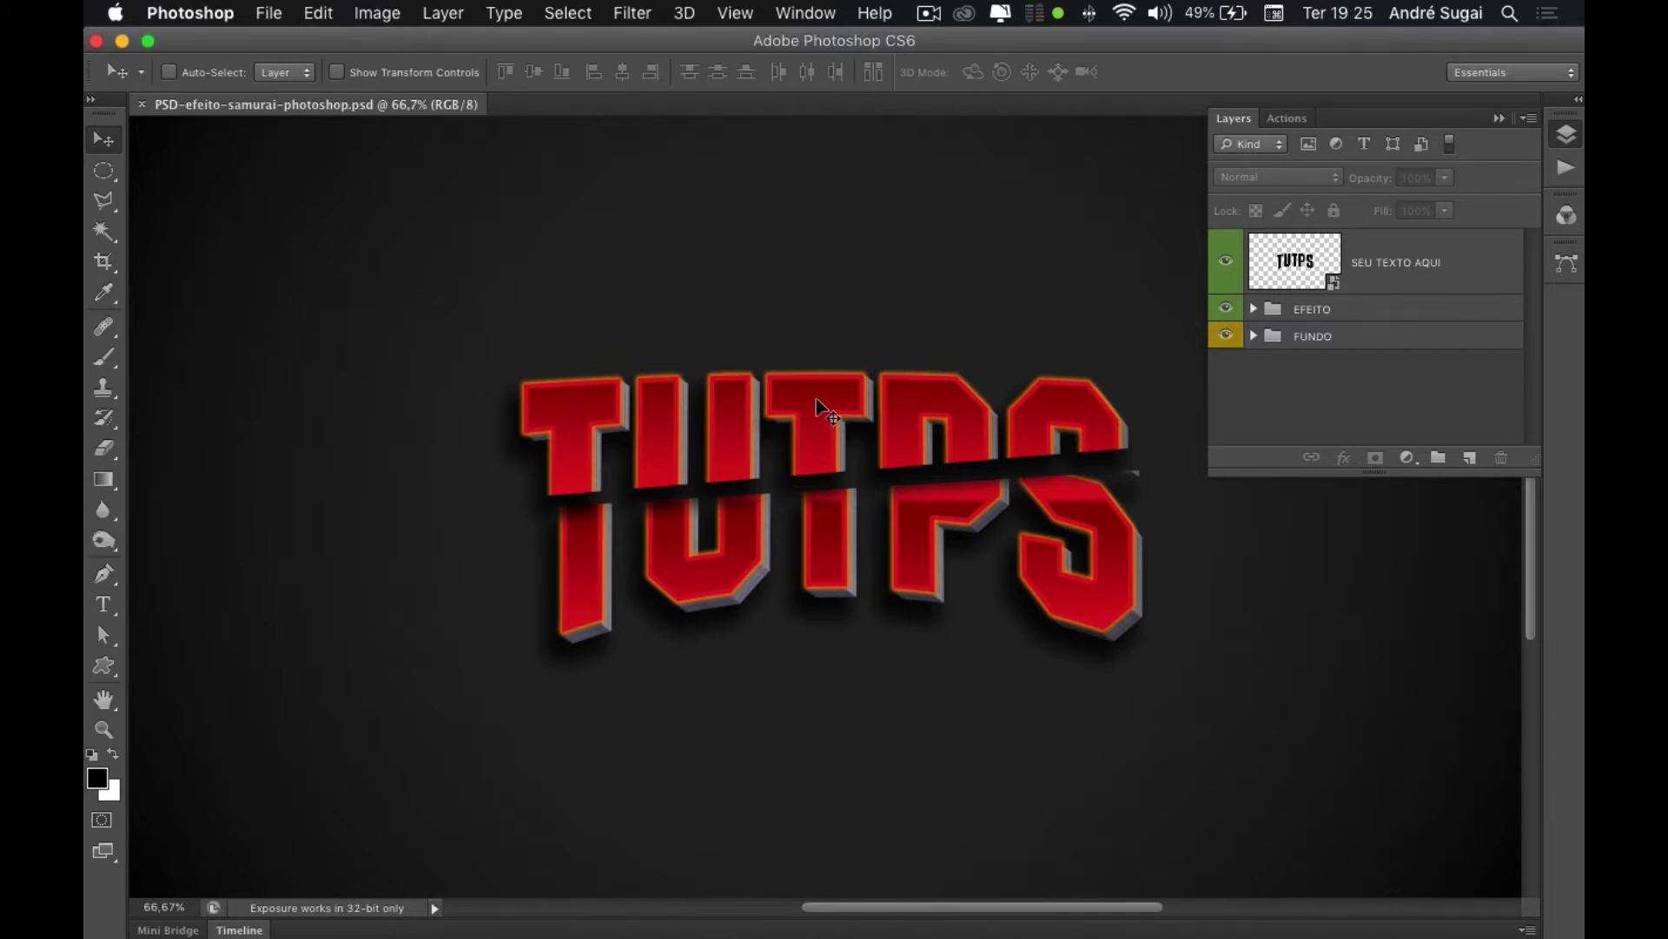
pyautogui.click(1294, 269)
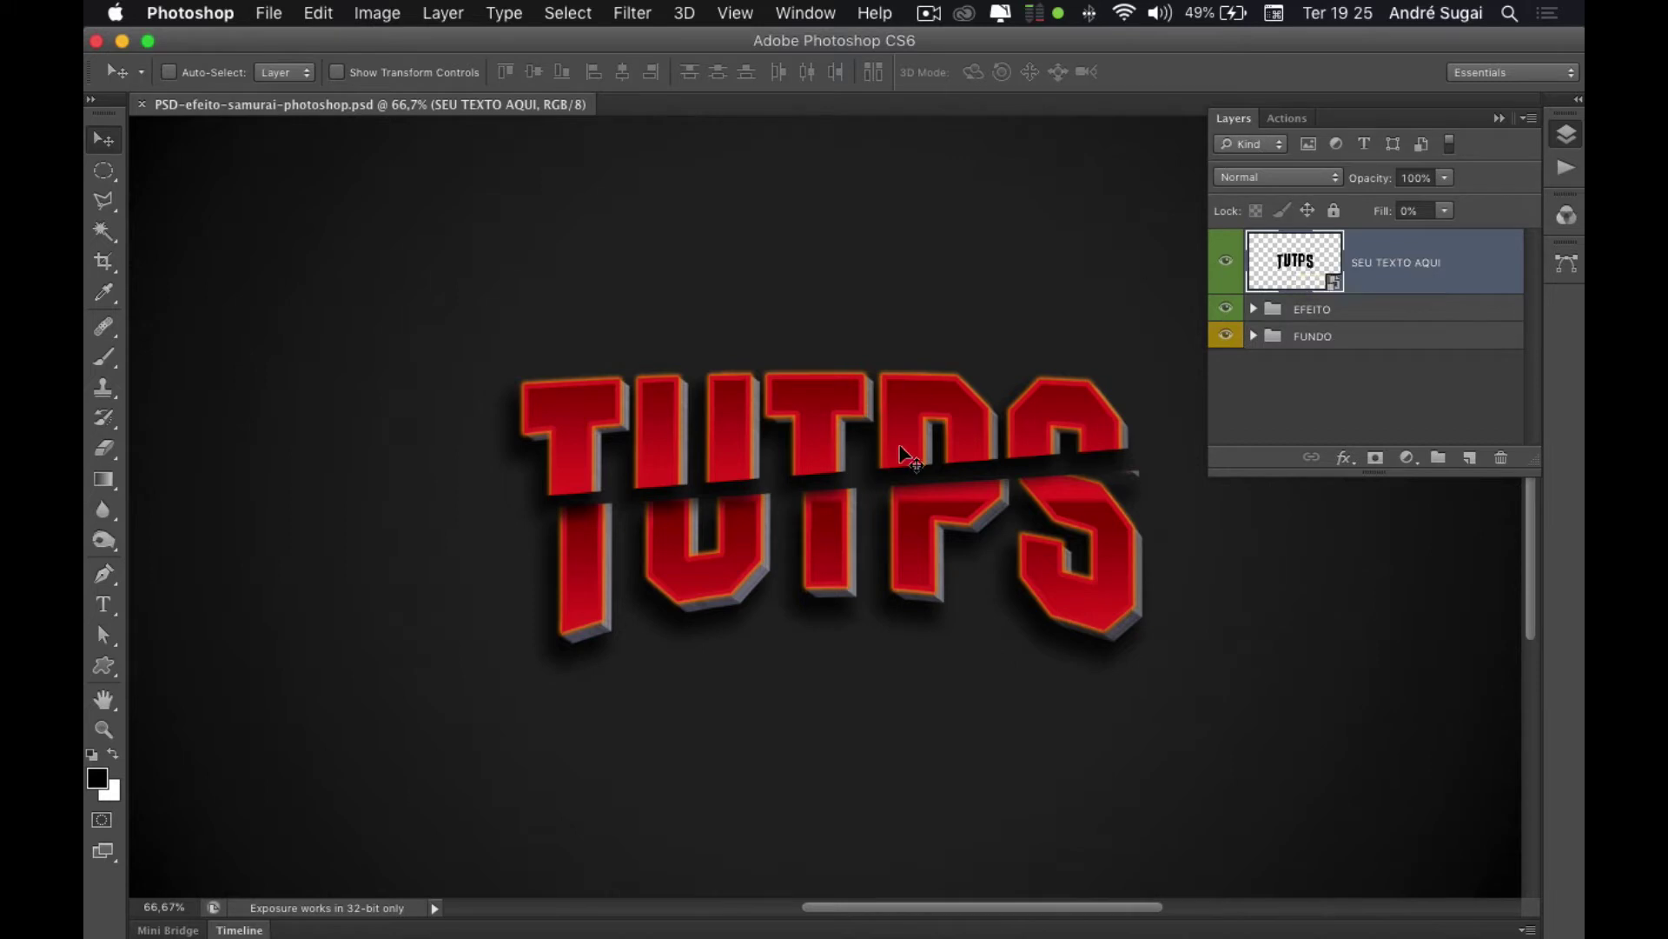
# - Open the smart object's SAMURAI.psb contents and select the TUTPS text with the Type tool
pyautogui.doubleClick(1294, 271)
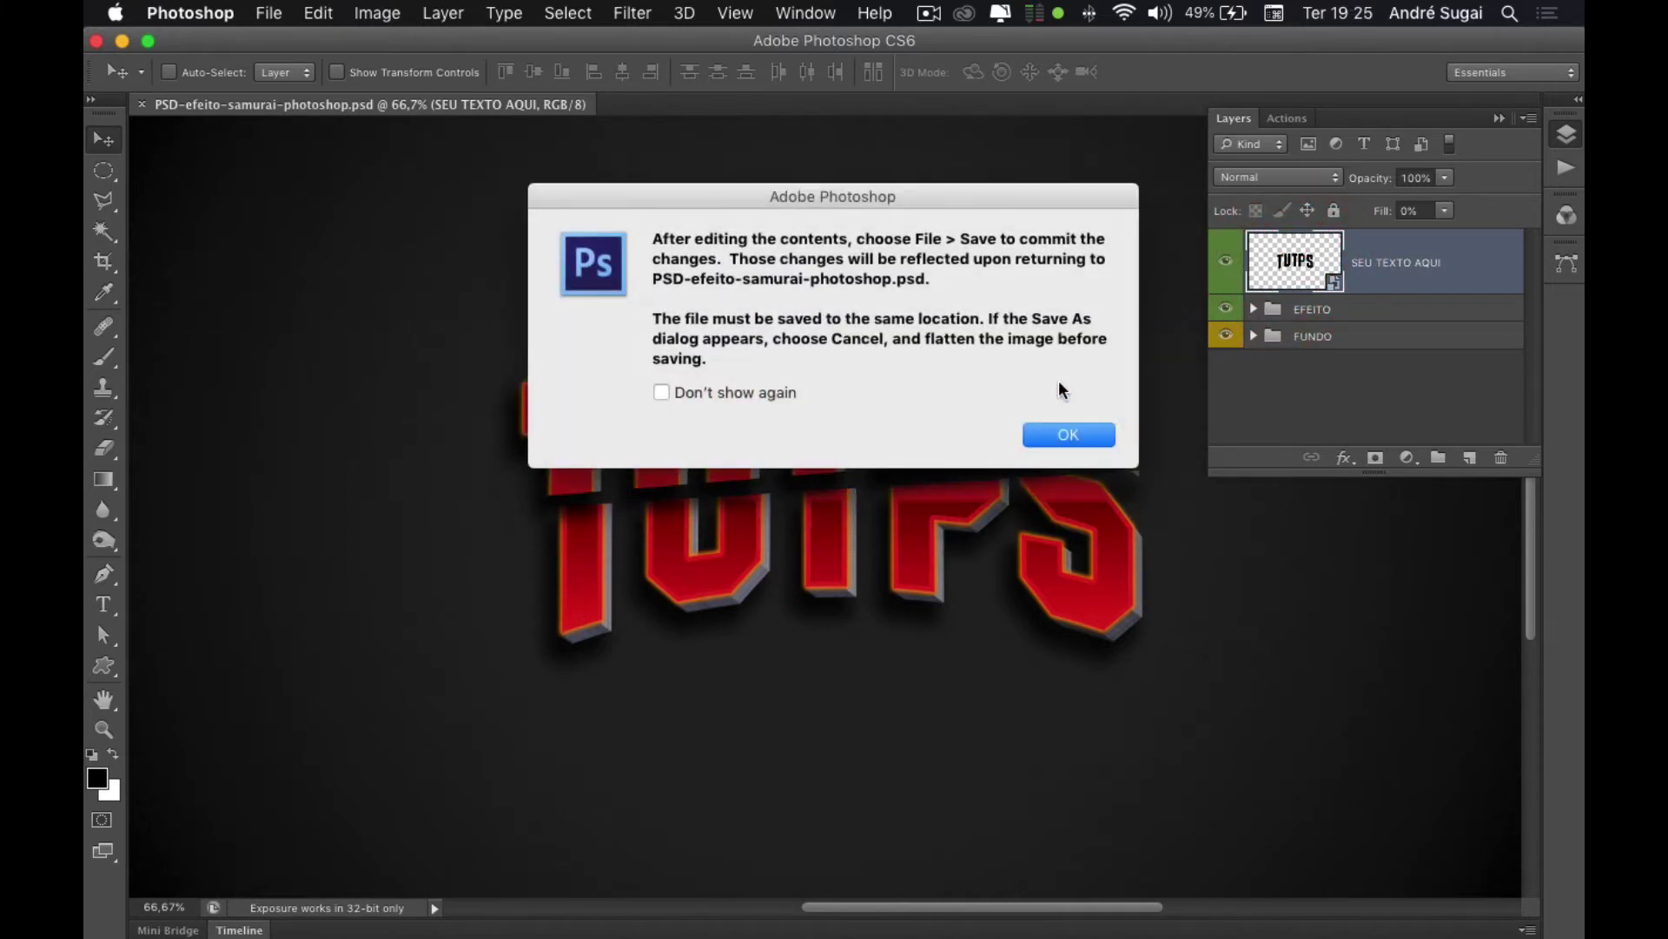
pyautogui.click(1069, 435)
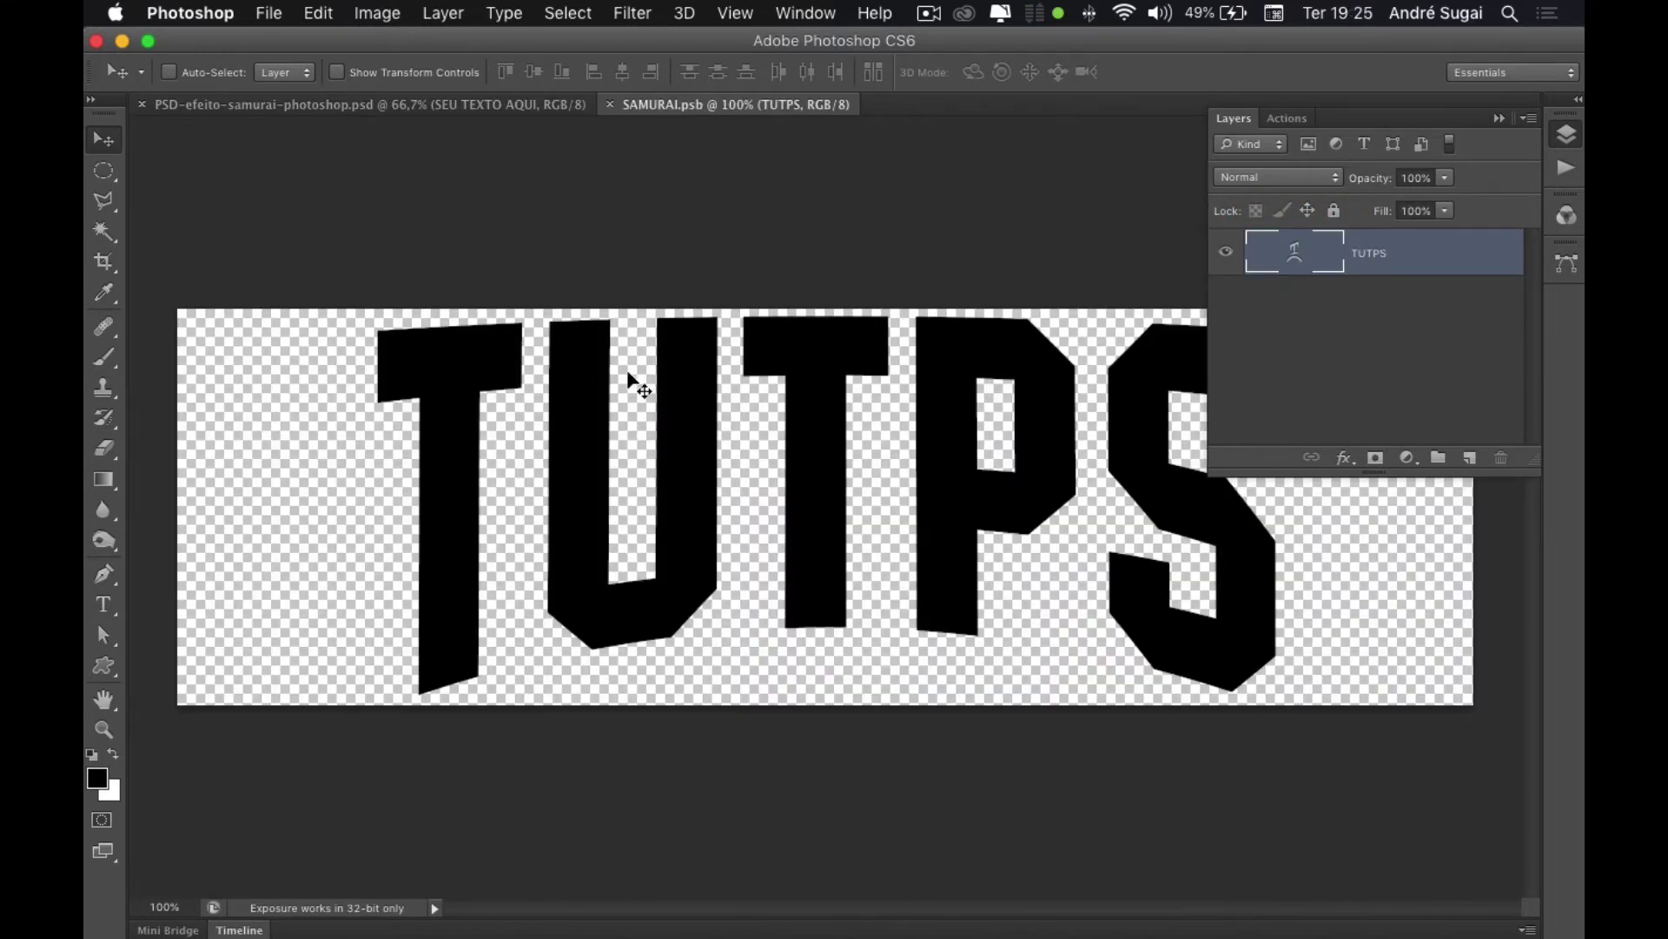
pyautogui.click(108, 607)
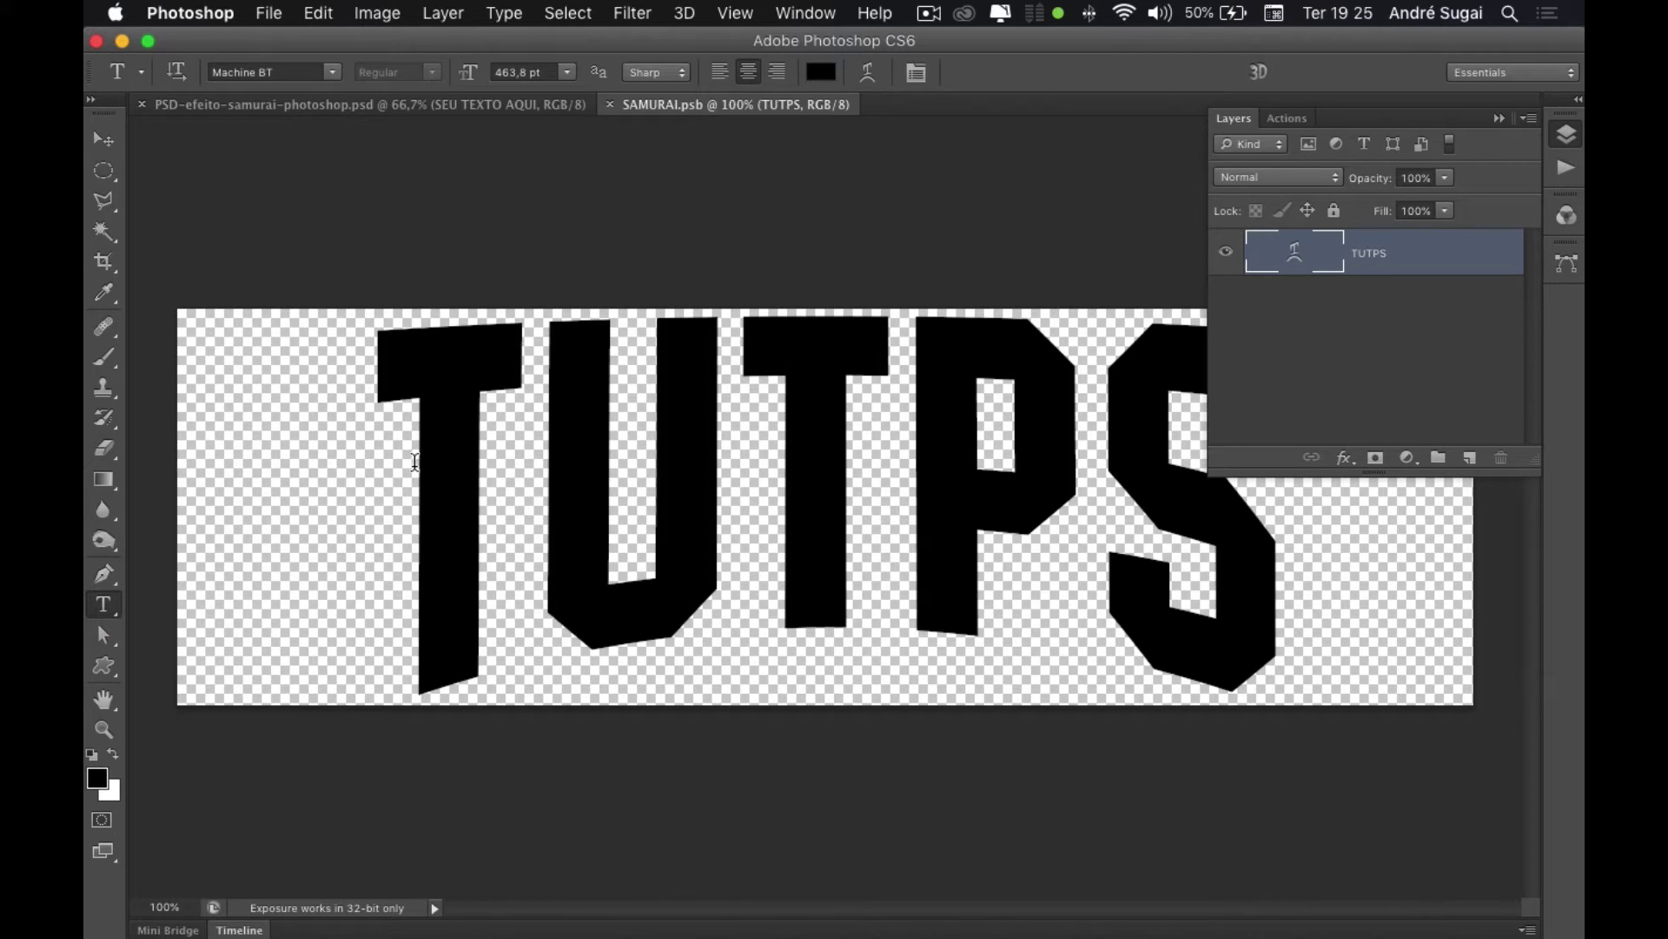
pyautogui.moveTo(414, 462); pyautogui.dragTo(1219, 490)
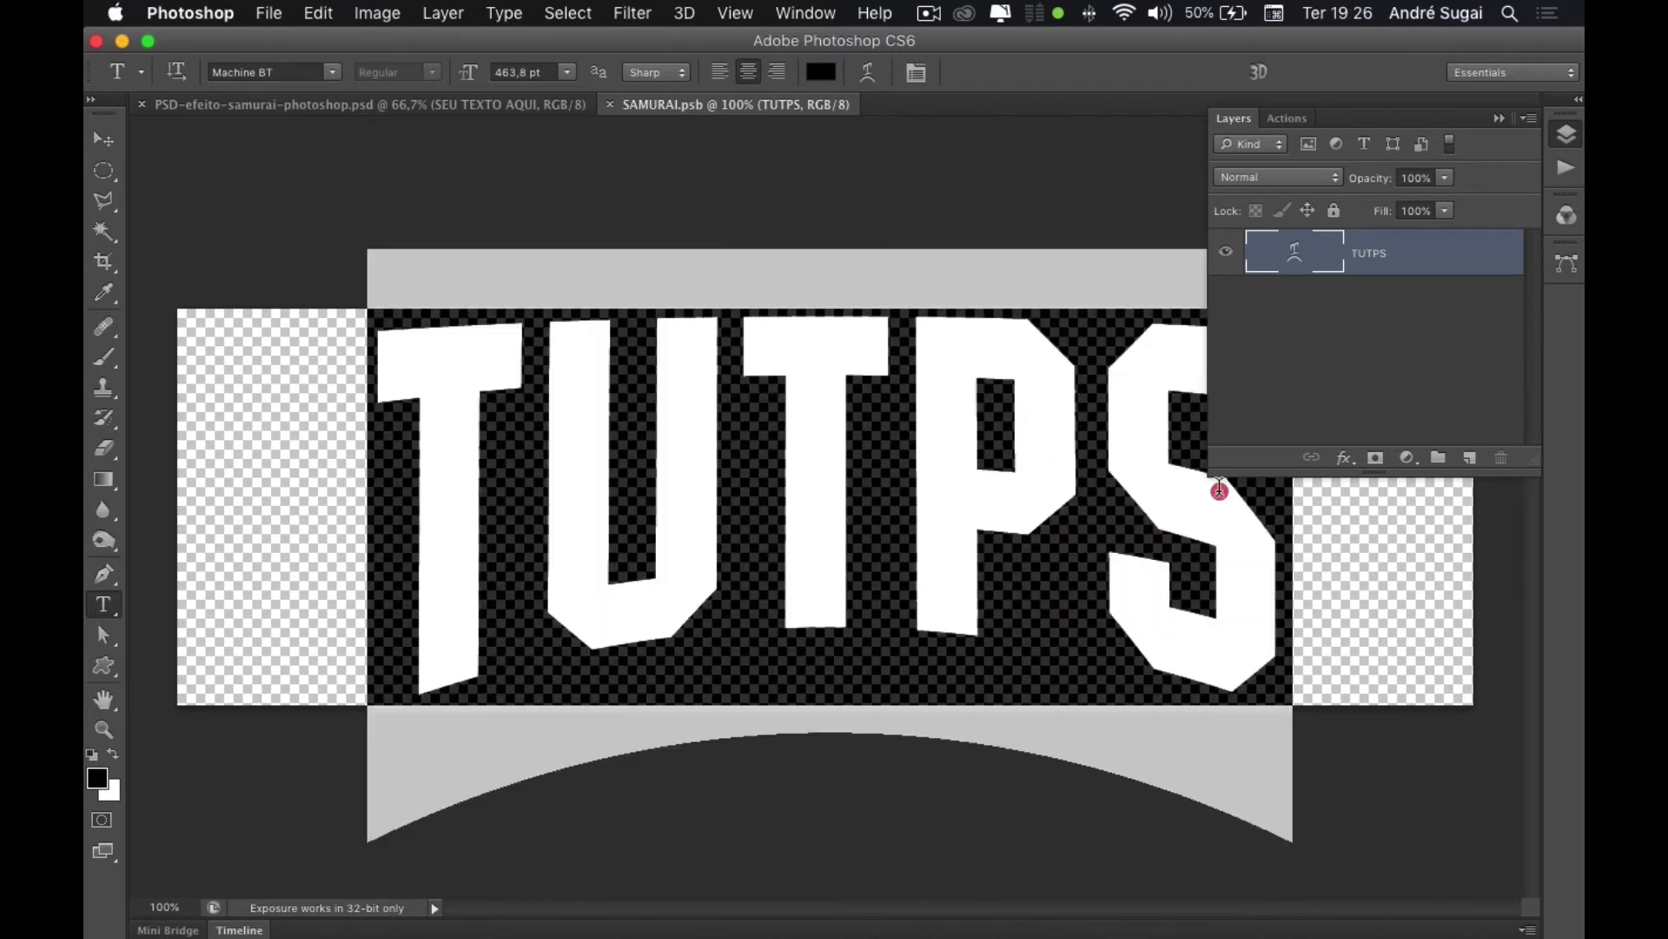
pyautogui.click(1219, 489)
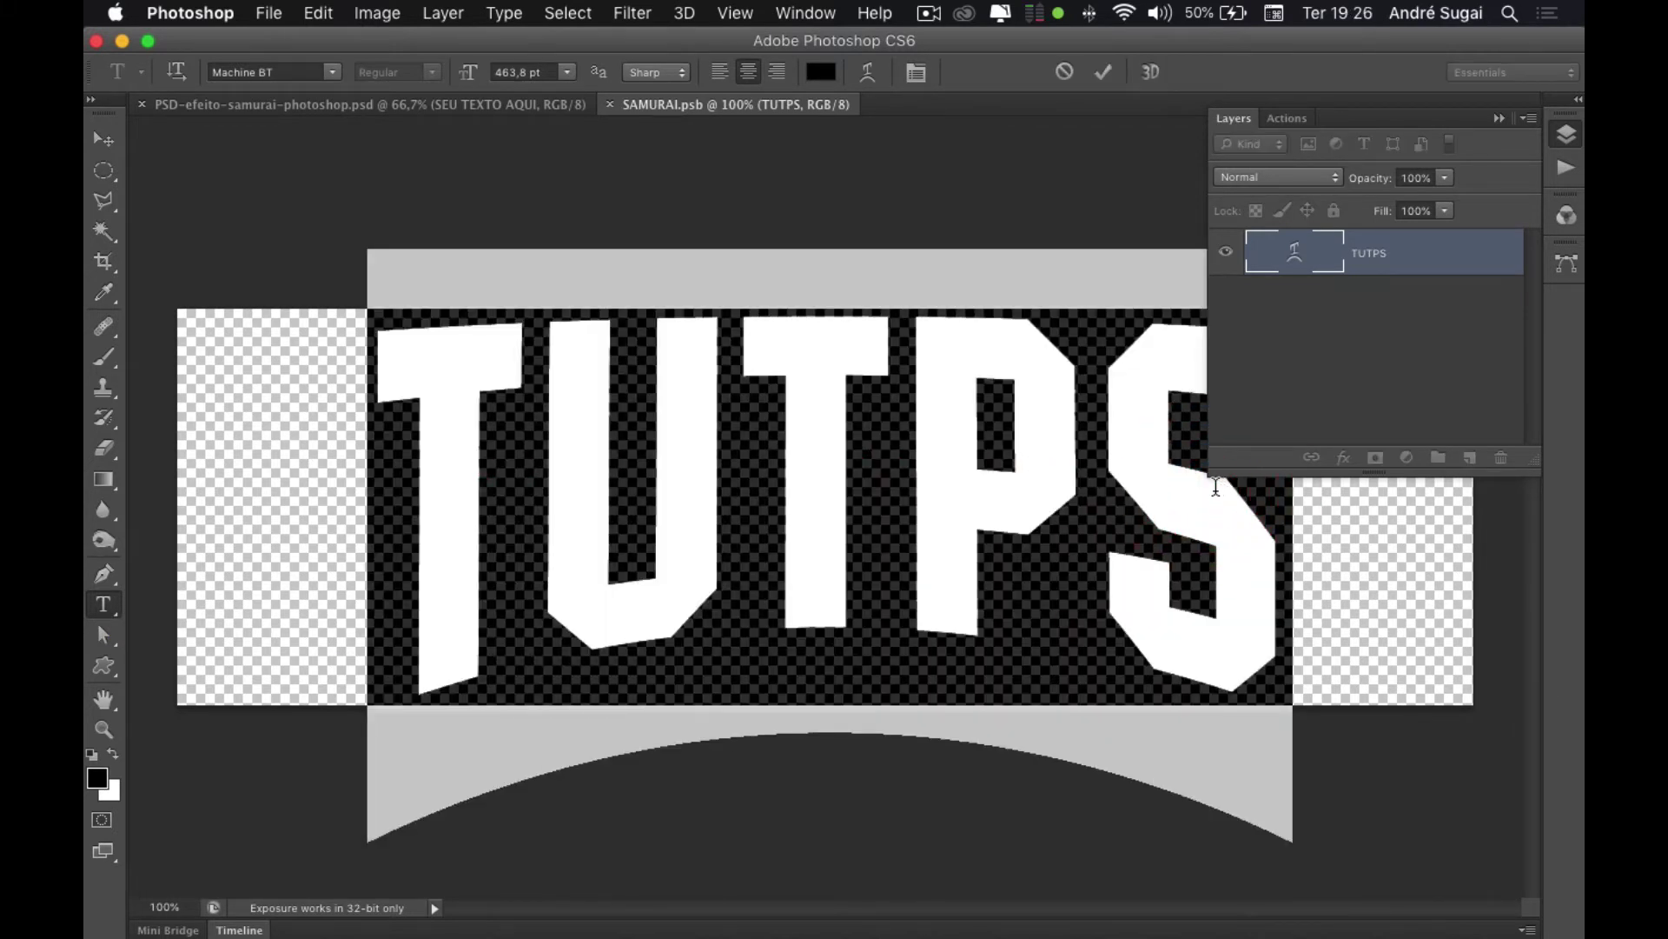
# - Retype the text as TUTORIAIS, reduce it to 386,8 pt, and commit
pyautogui.write('tutoriais')
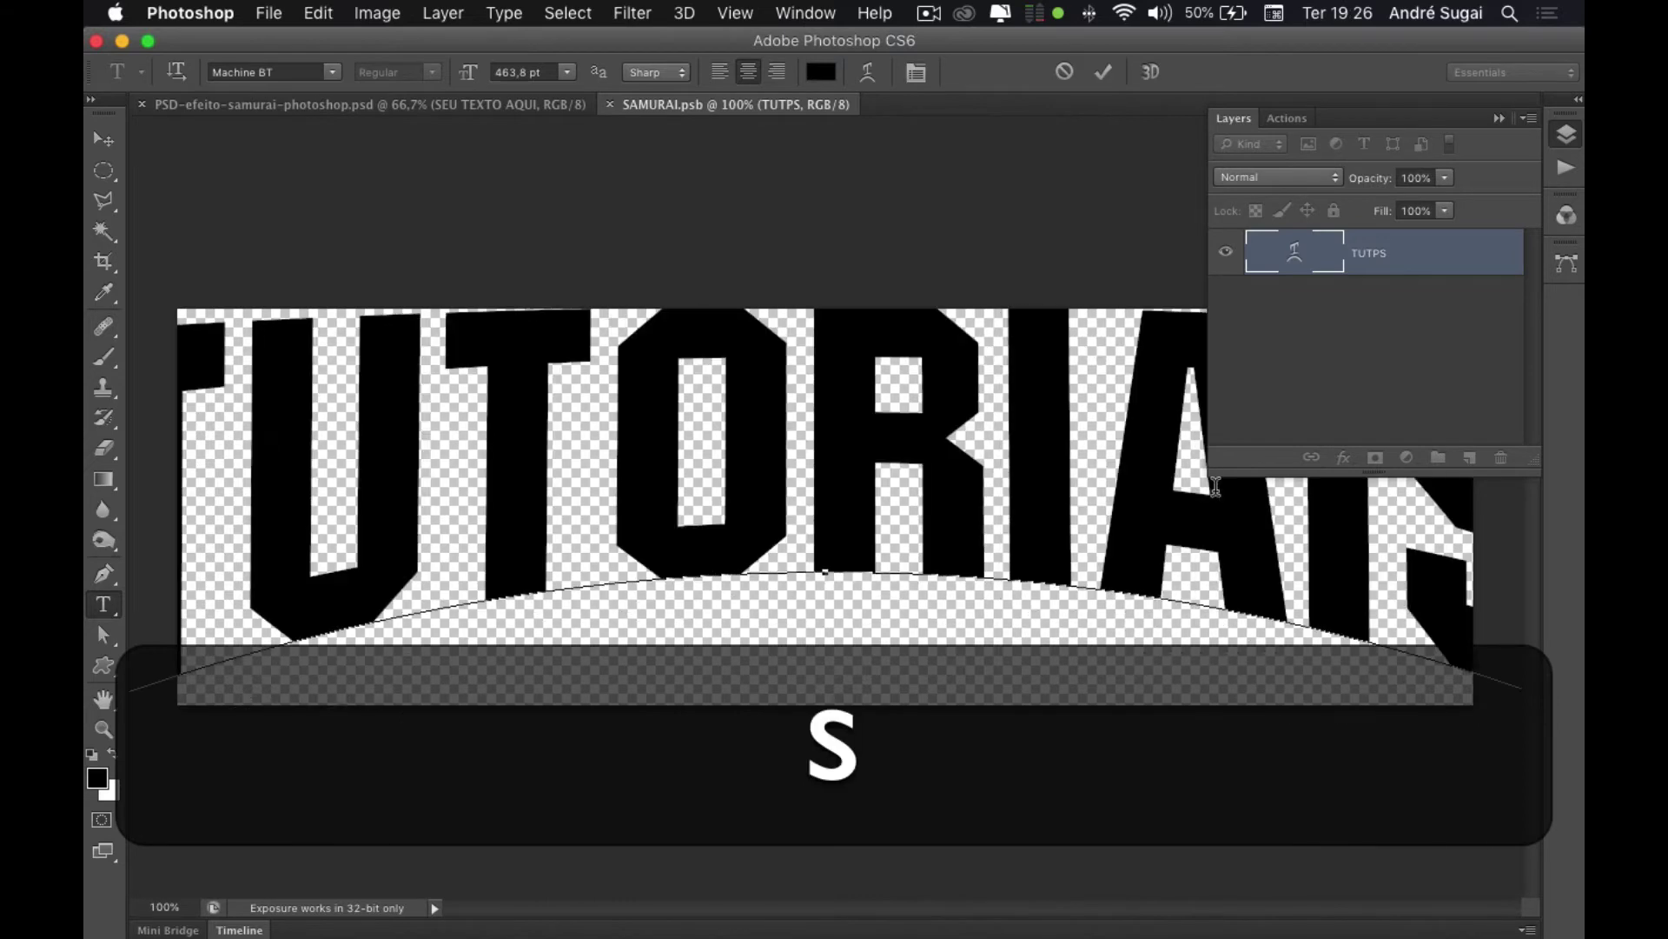
pyautogui.press('super+a')
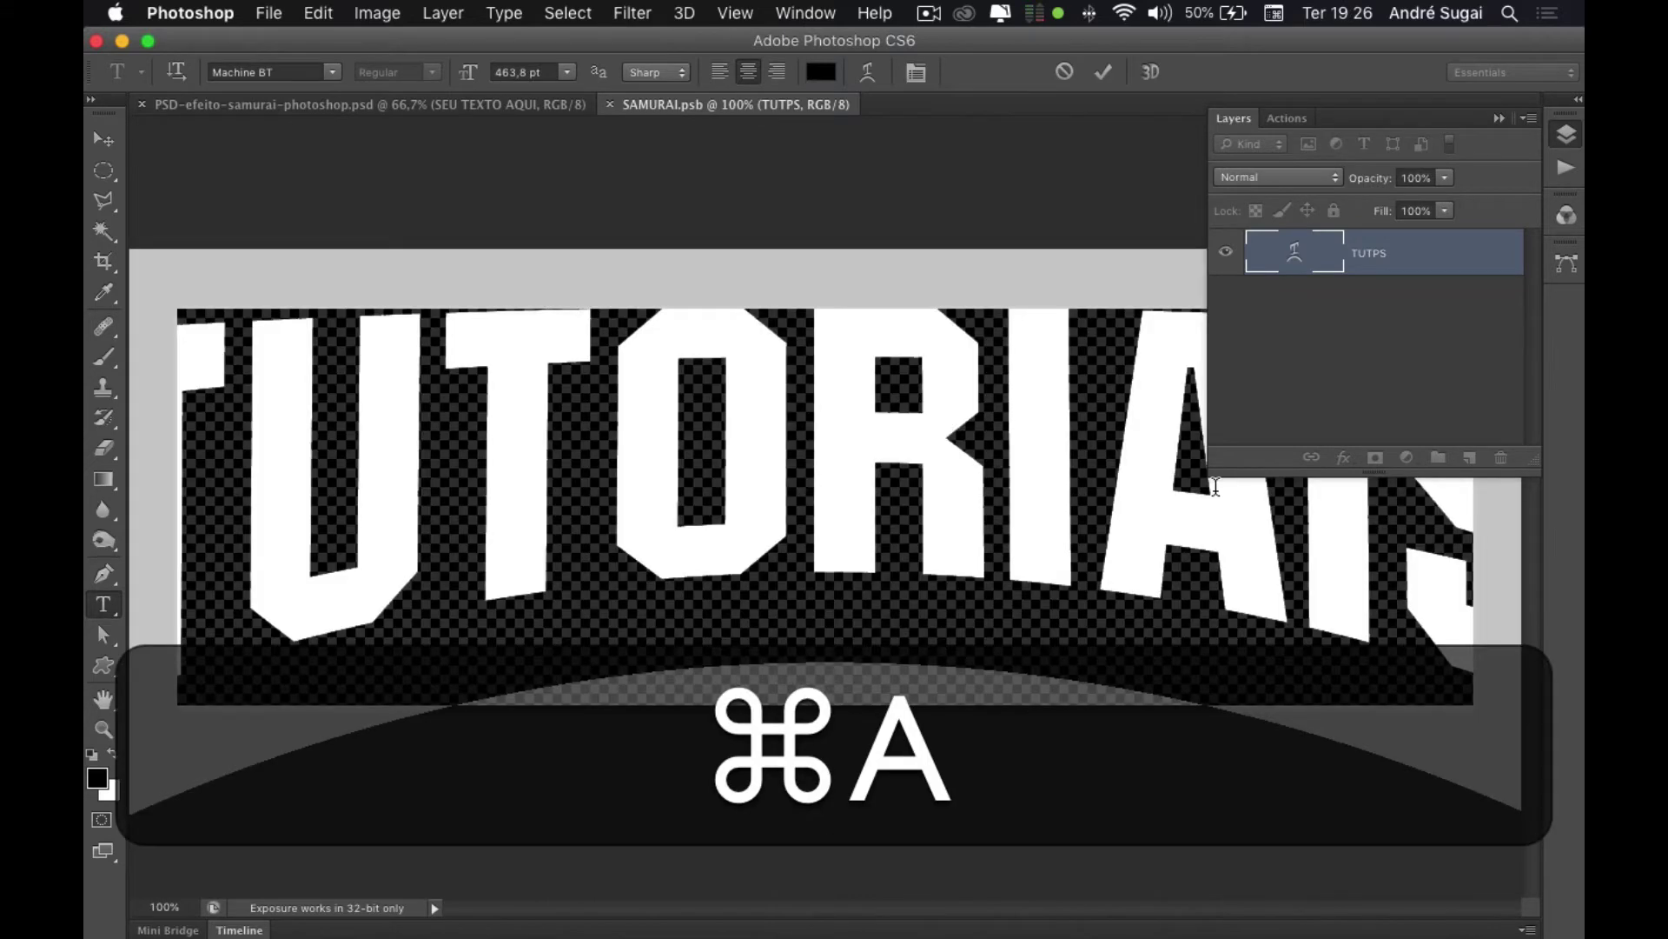
pyautogui.write('ps')
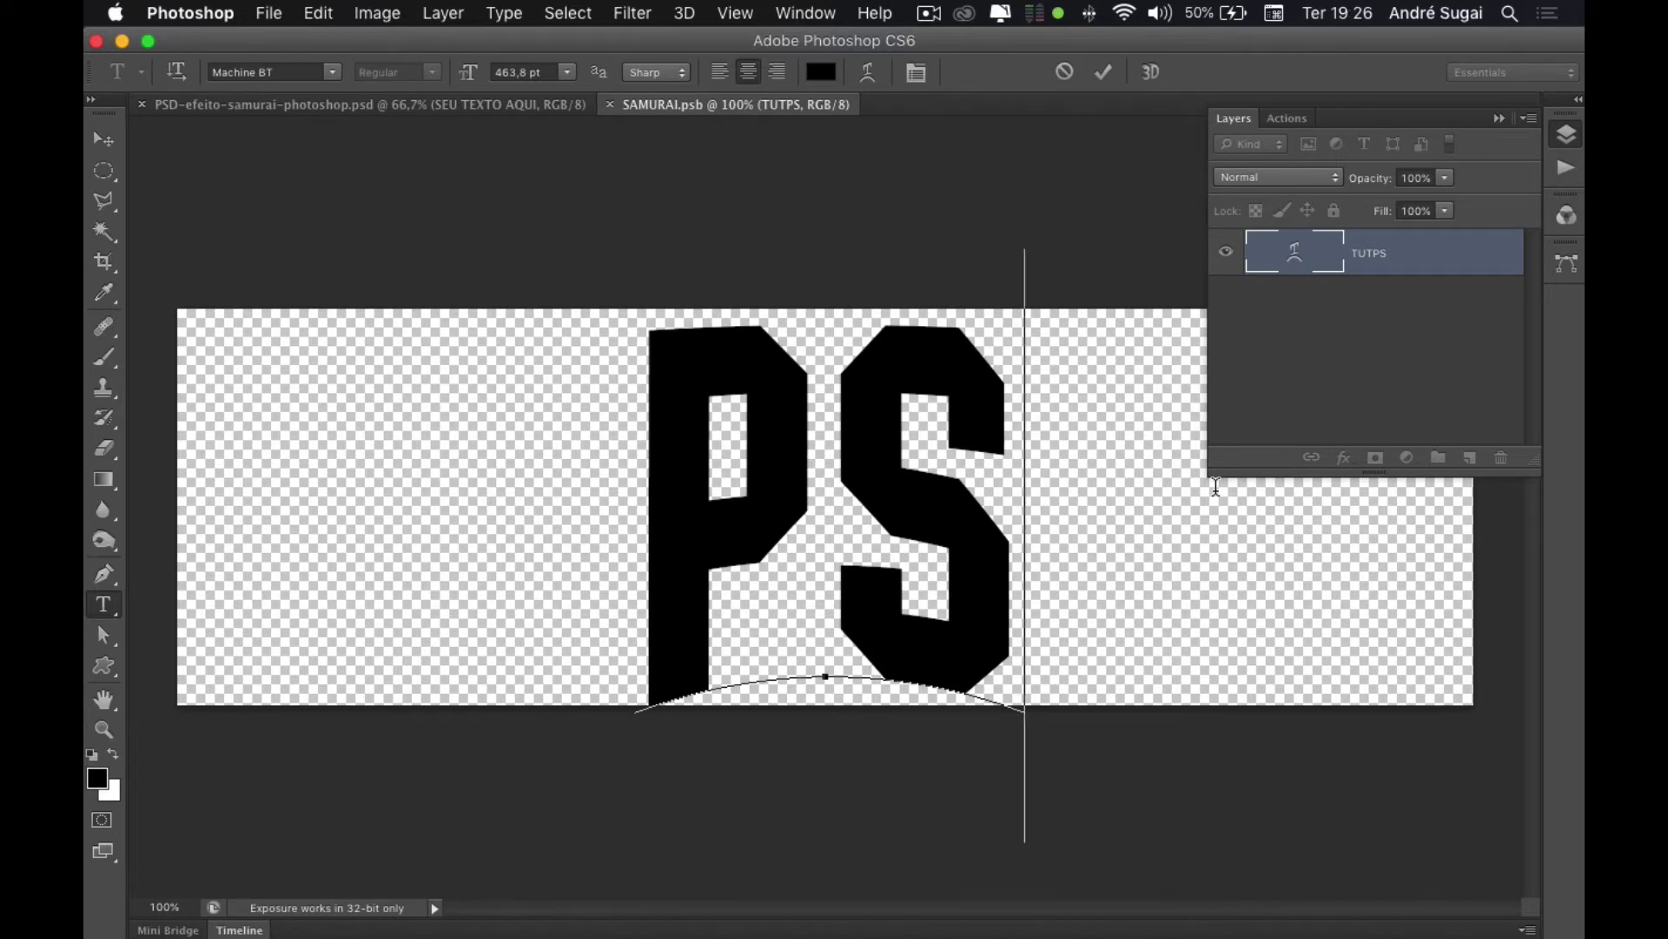
pyautogui.press('BackSpace')
pyautogui.press('BackSpace')
pyautogui.write('tutor')
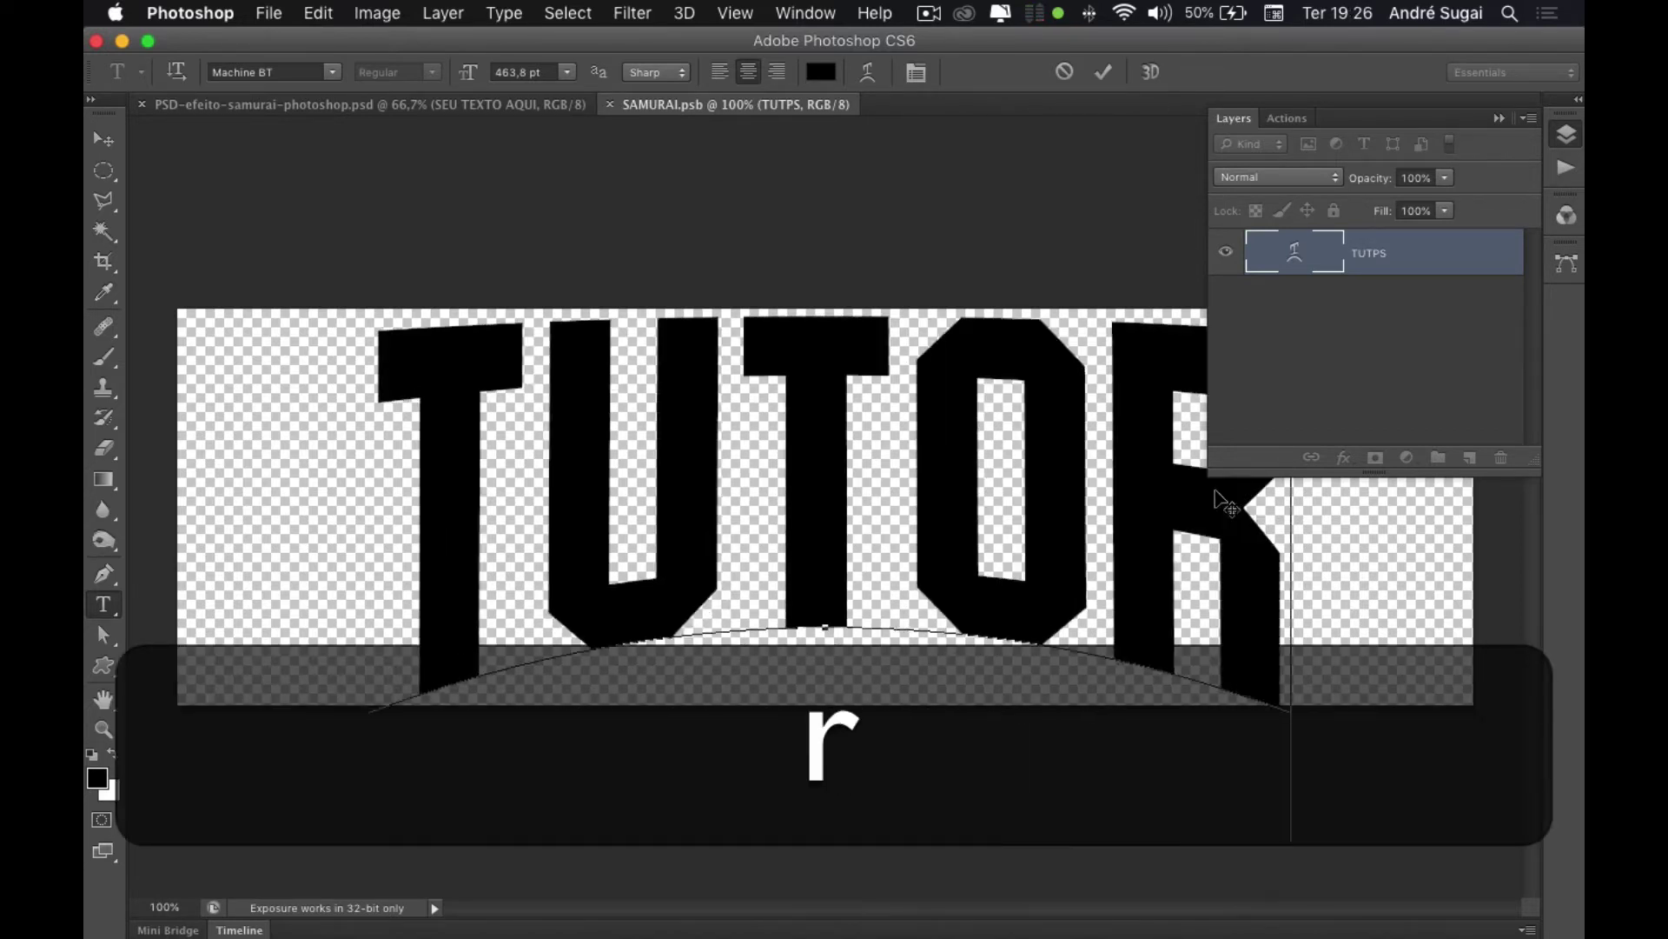
pyautogui.write('iais')
pyautogui.press('super+a')
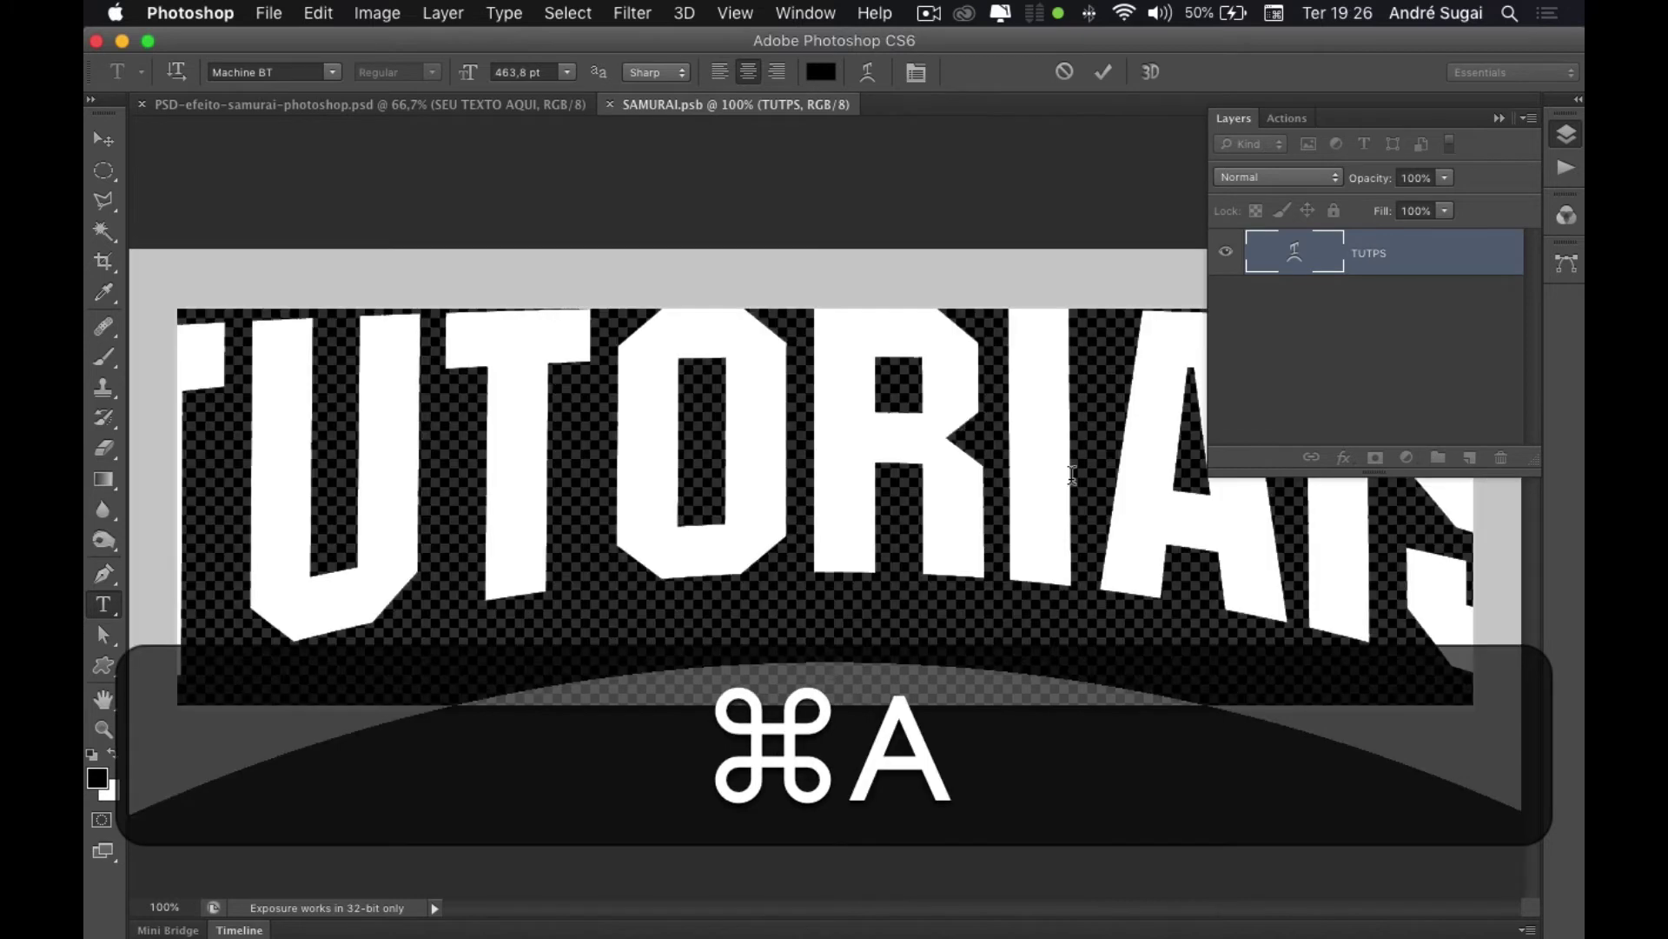
pyautogui.moveTo(470, 73)
pyautogui.mouseDown()
pyautogui.moveTo(383, 104)
pyautogui.moveTo(399, 89)
pyautogui.mouseUp()
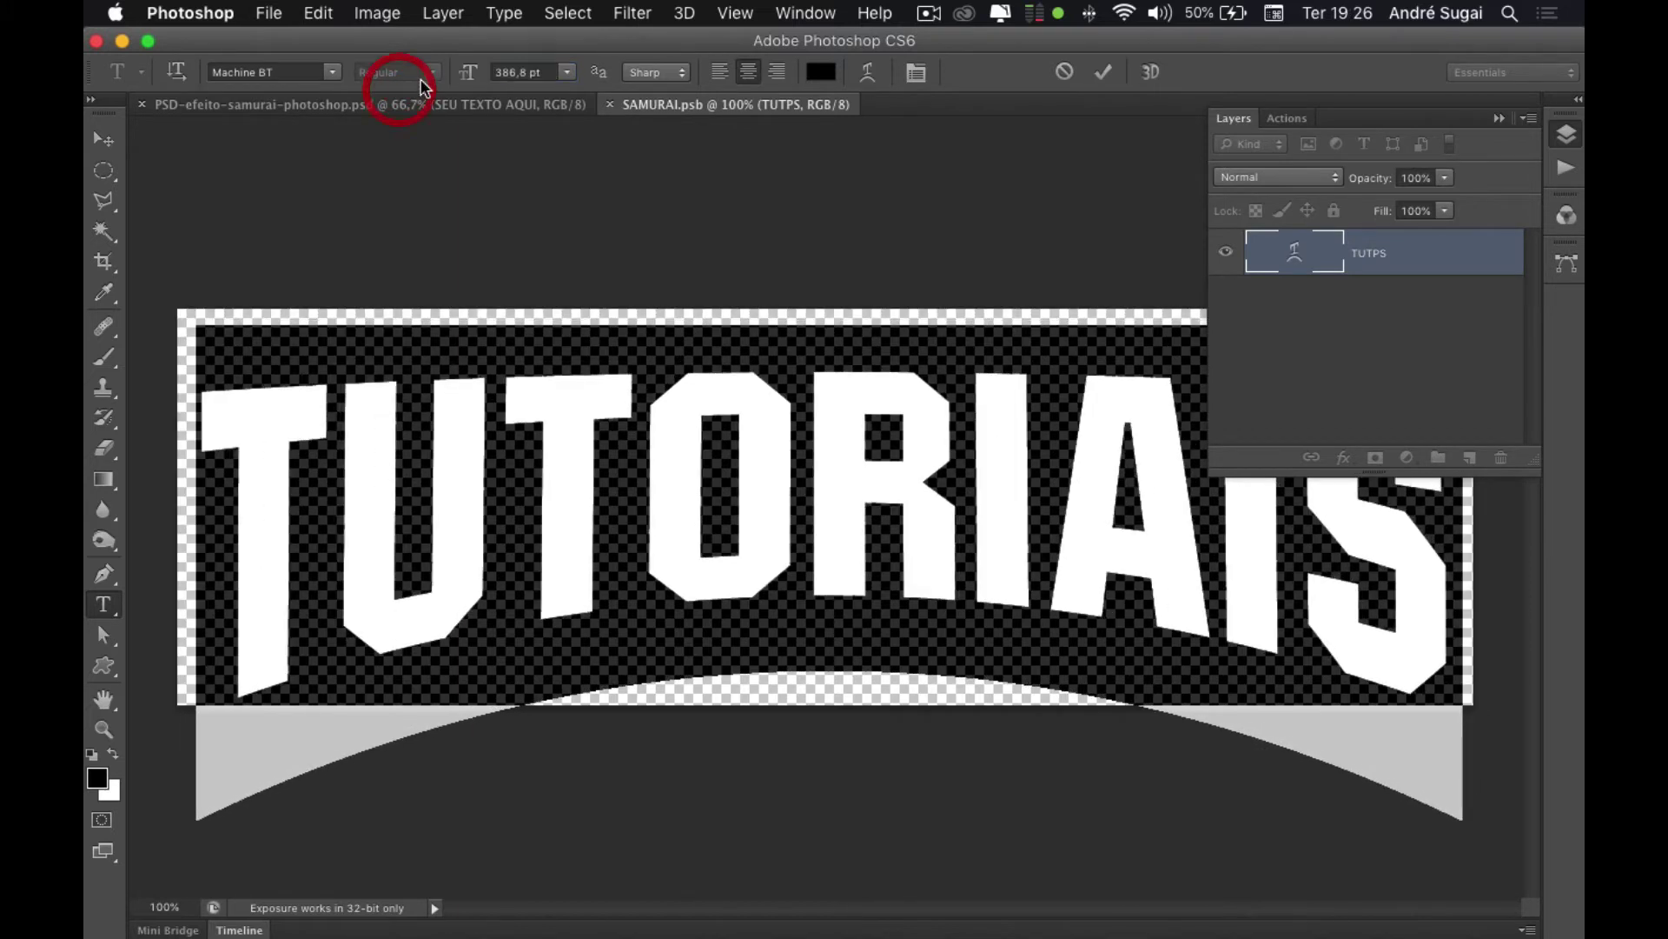
pyautogui.click(104, 139)
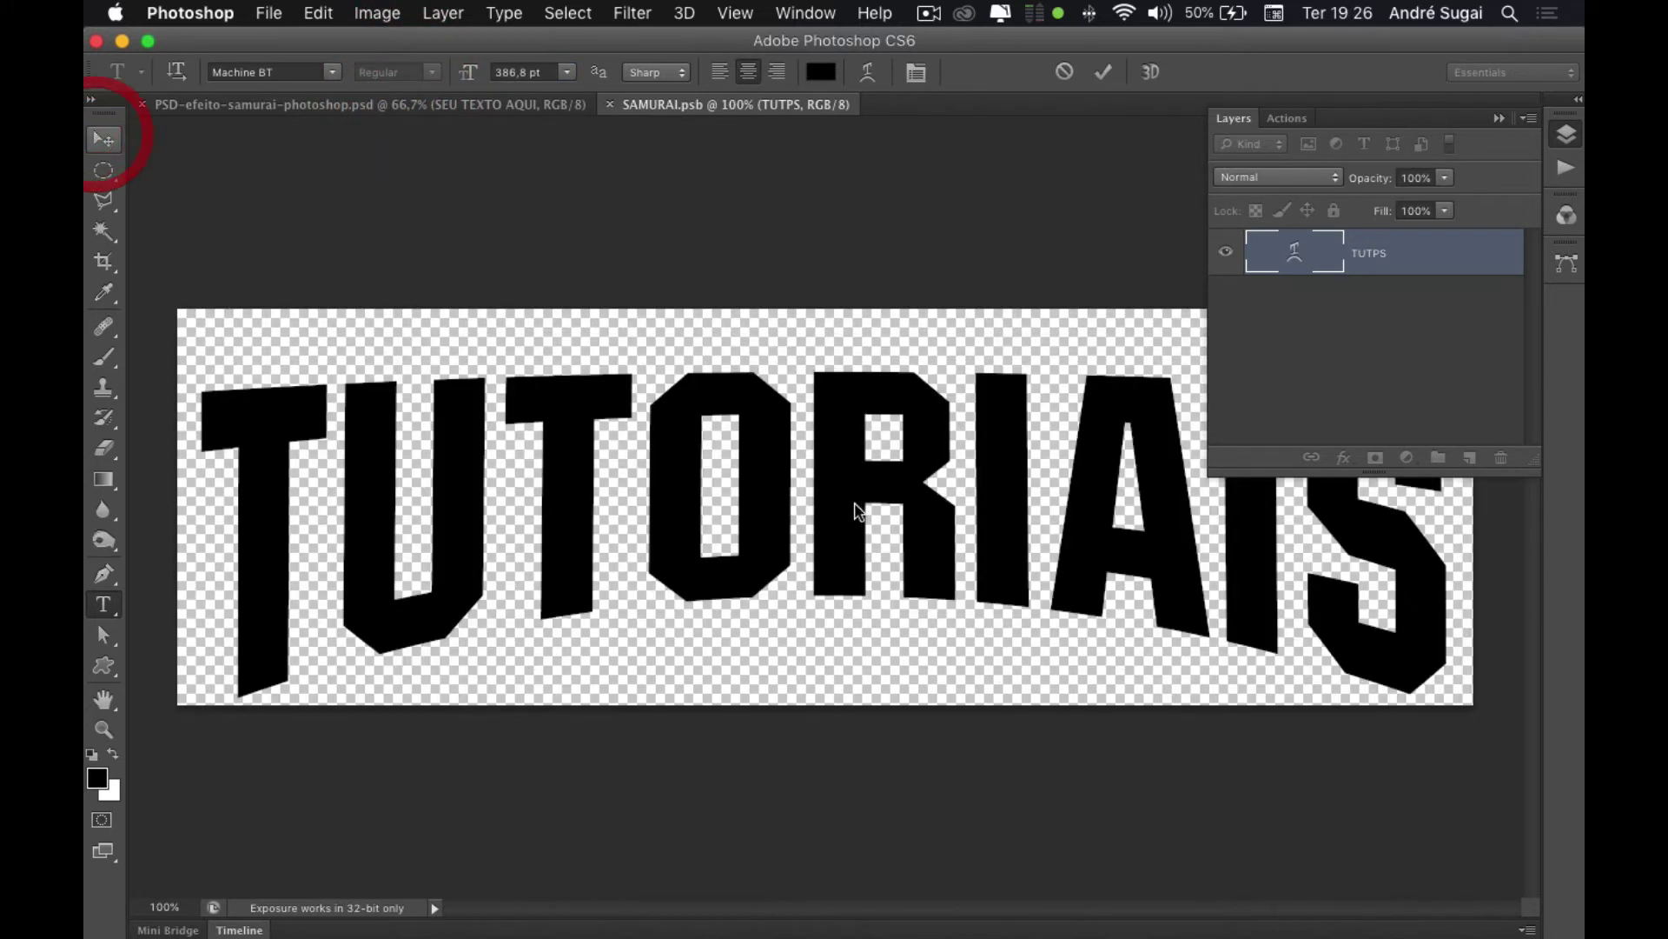
# - Nudge TUTORIAIS upward, save SAMURAI.psb, and return to the main template document
pyautogui.click(851, 476)
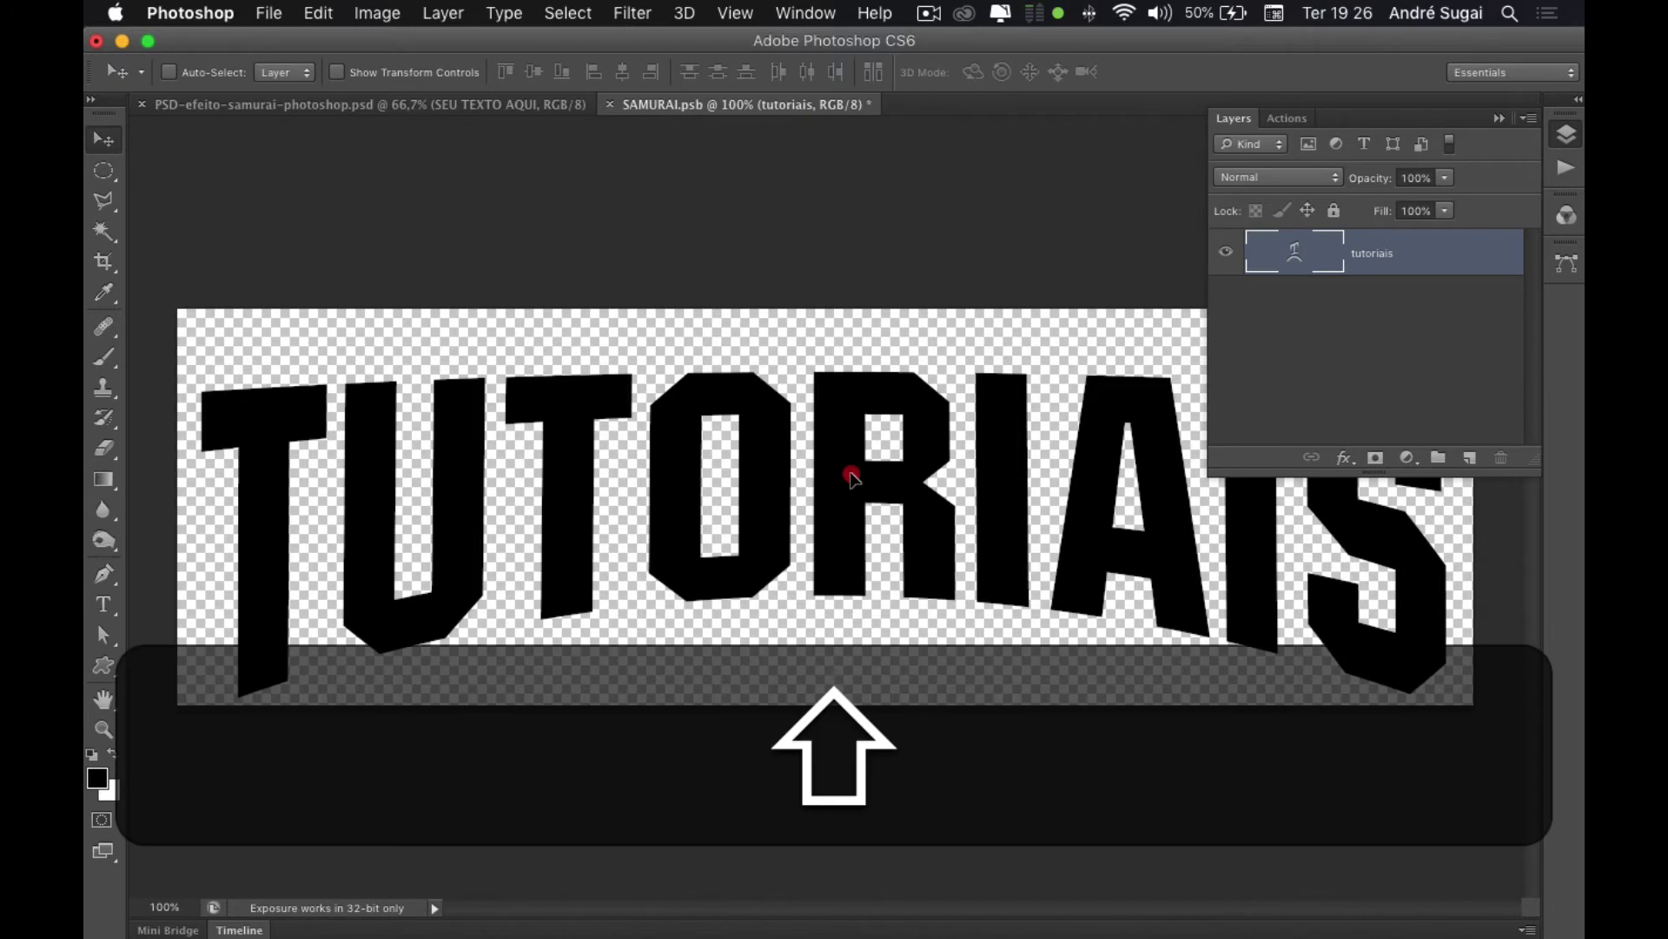
pyautogui.moveTo(851, 477); pyautogui.dragTo(852, 450)
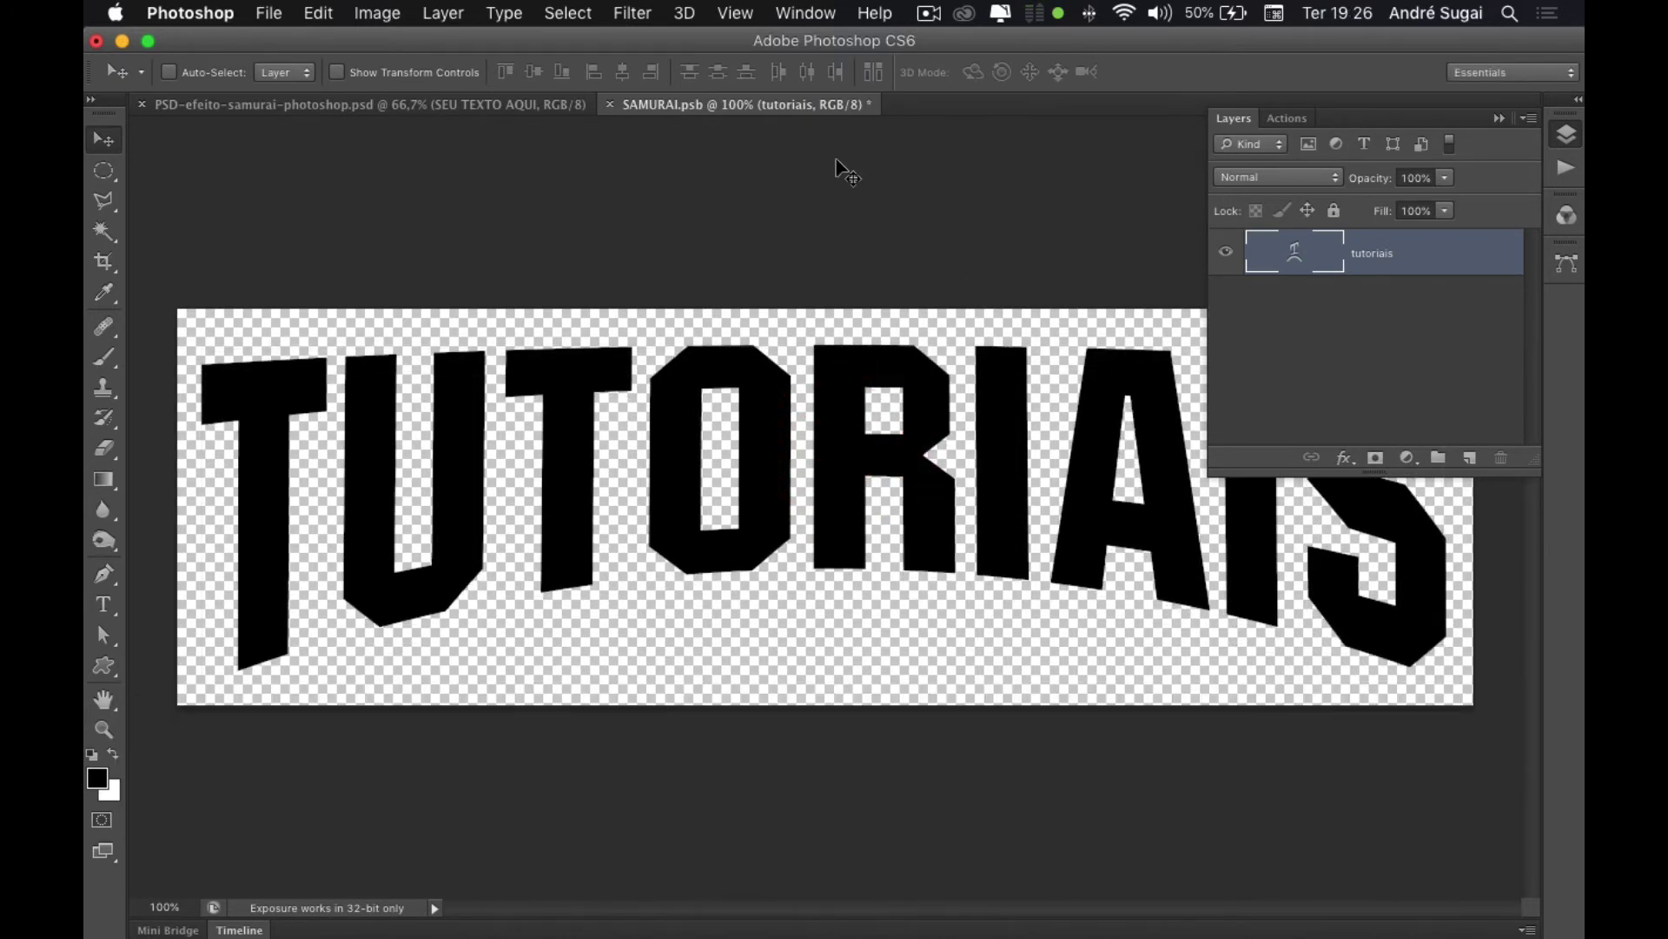
pyautogui.press('super+s')
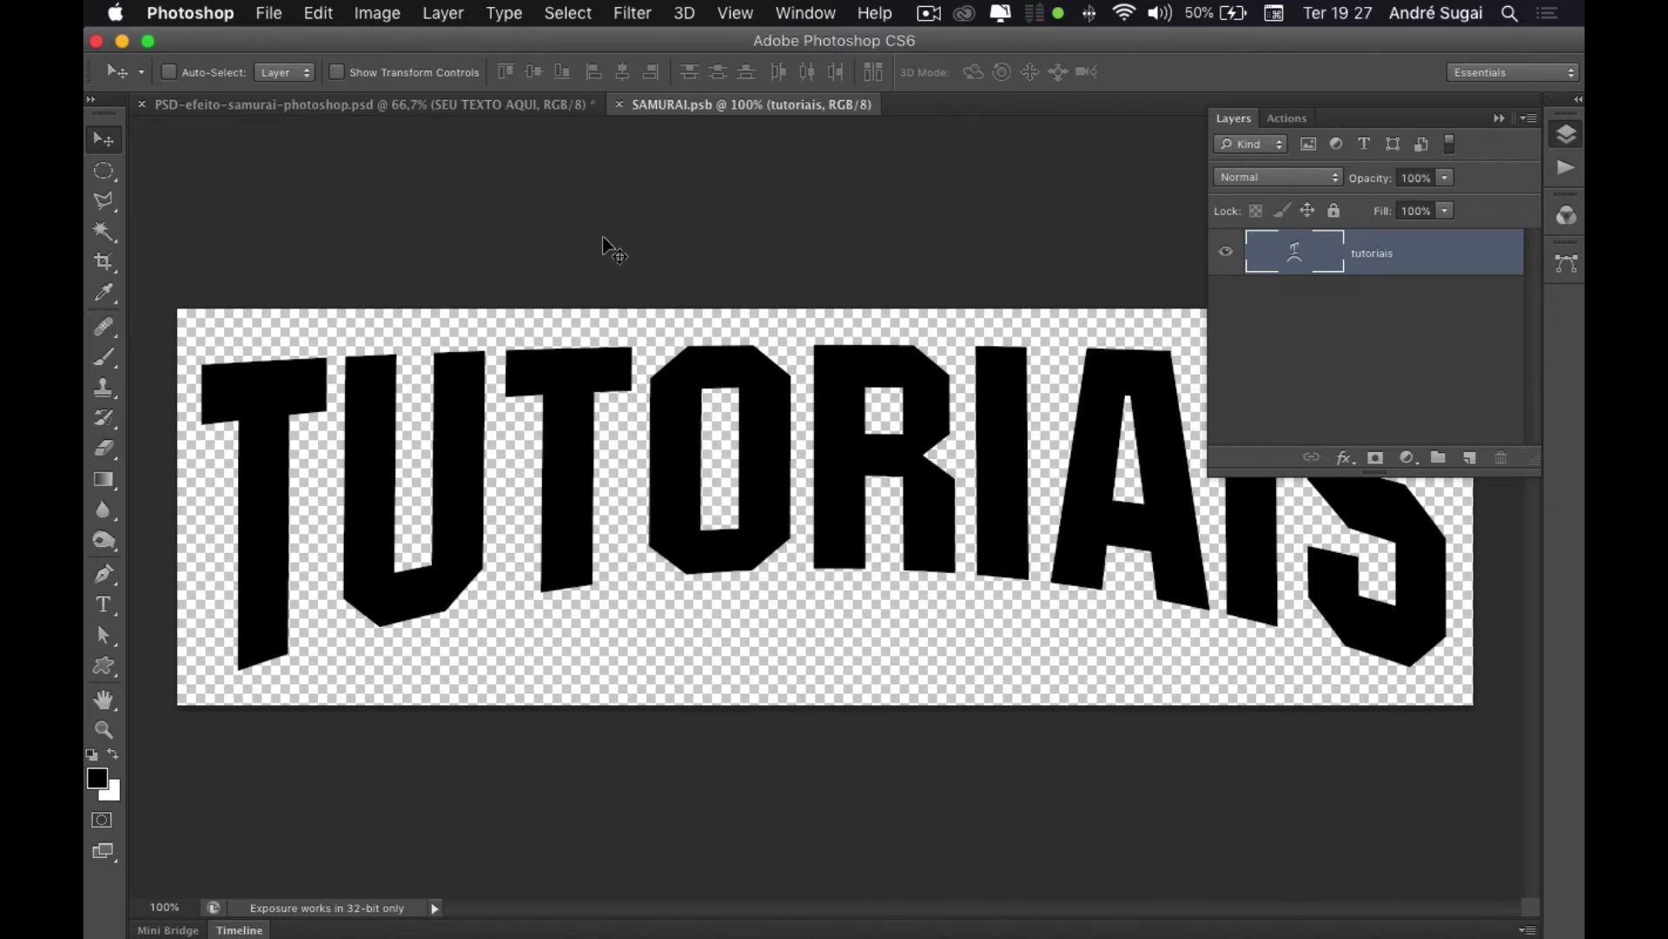
pyautogui.click(398, 105)
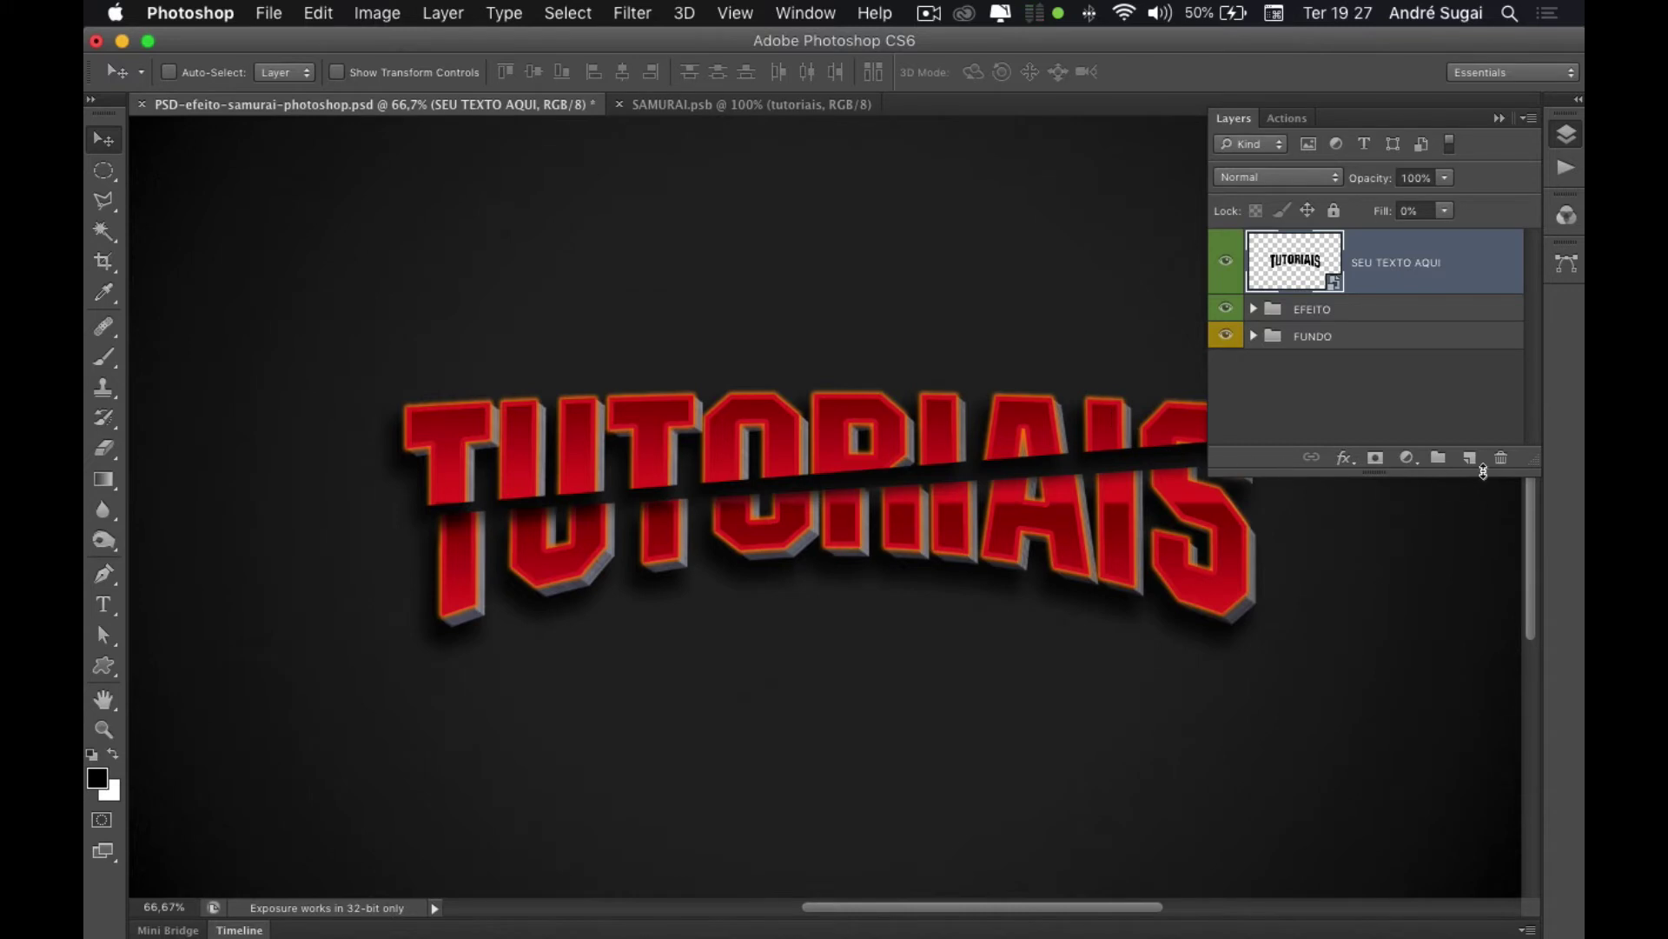
# - Expand EFEITO and both DESIGN groups, reveal DESIGN 1's Drop Shadow, and select DESIGN 1
pyautogui.moveTo(1530, 455); pyautogui.dragTo(1529, 368)
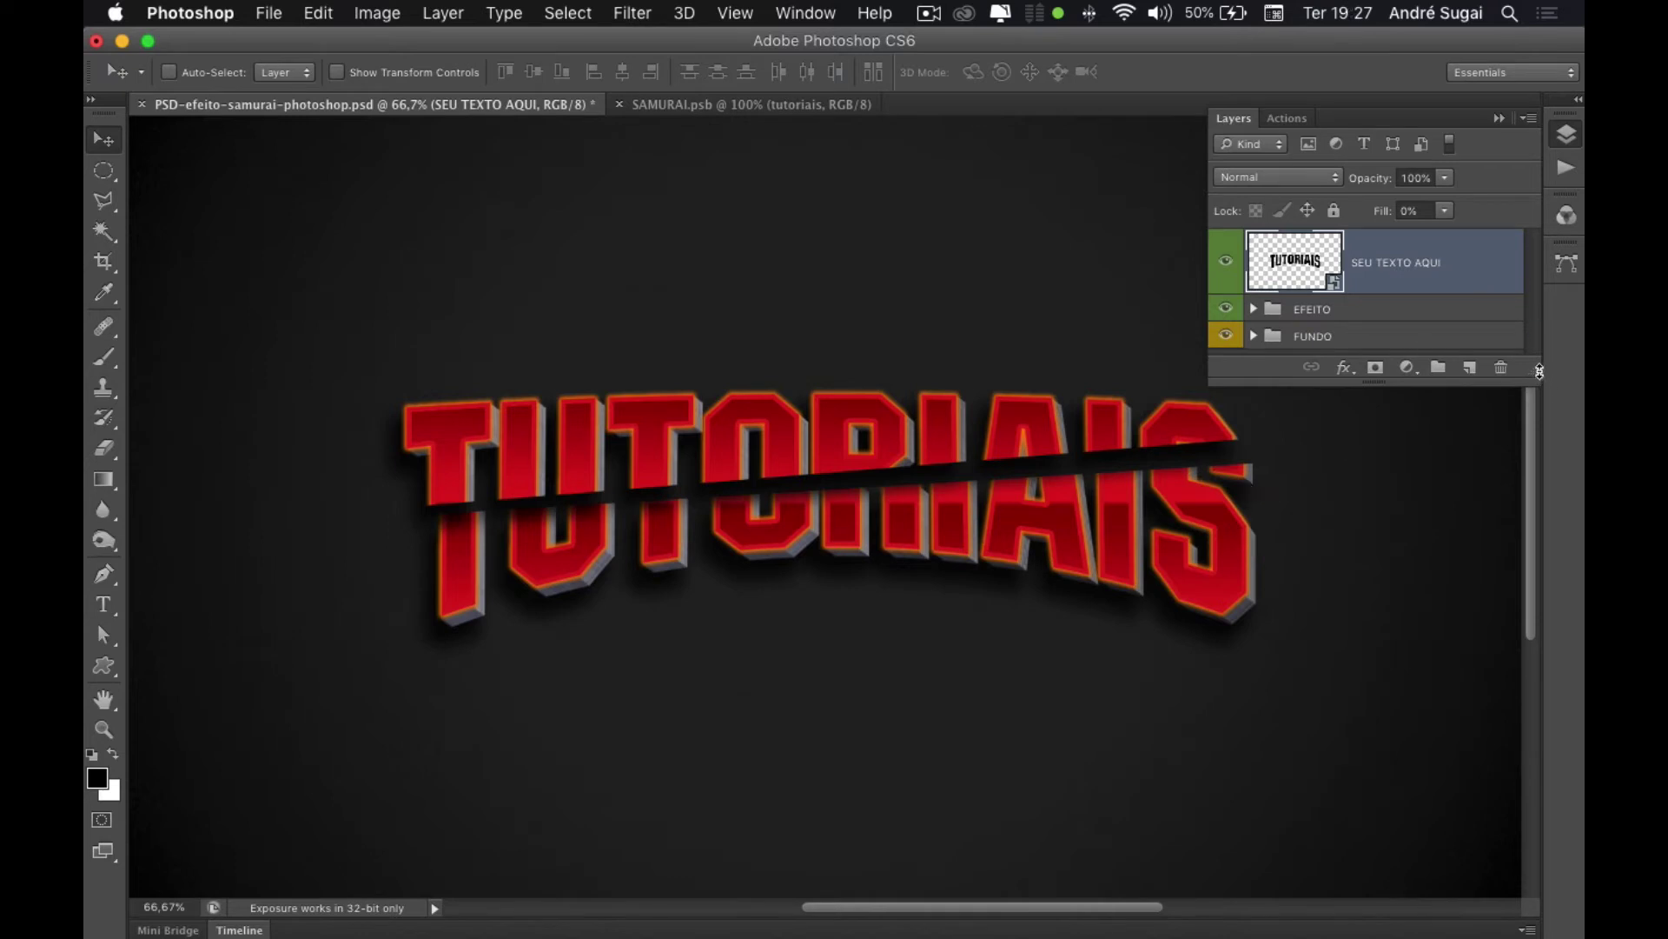
pyautogui.moveTo(1539, 371); pyautogui.dragTo(1539, 627)
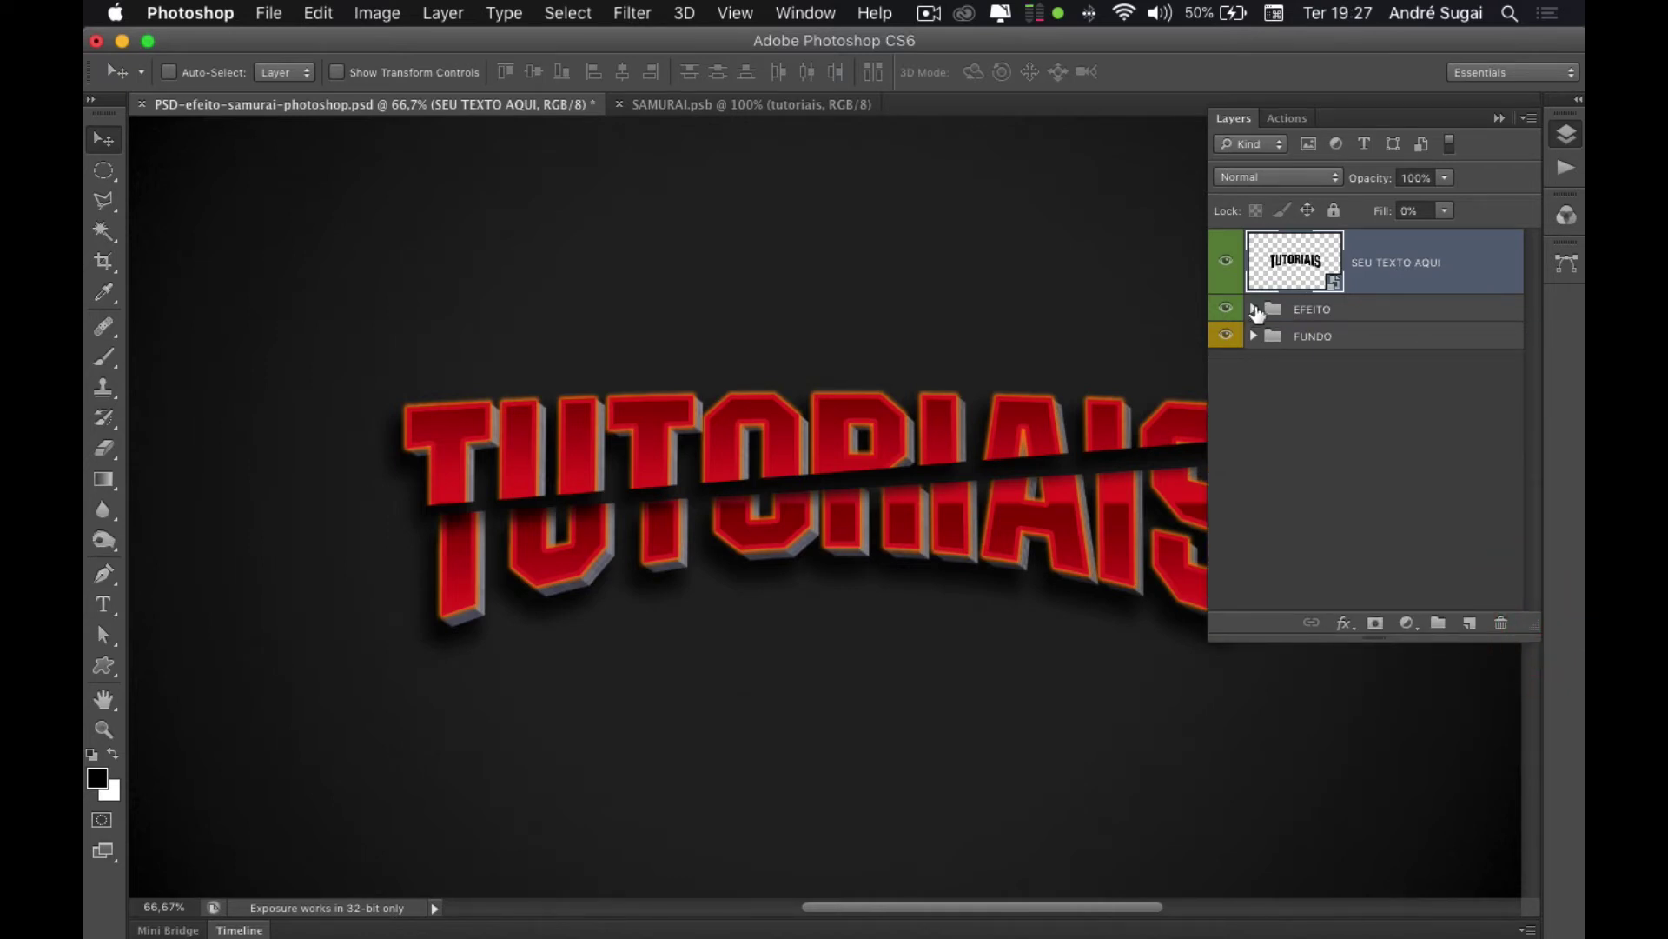
pyautogui.click(1254, 309)
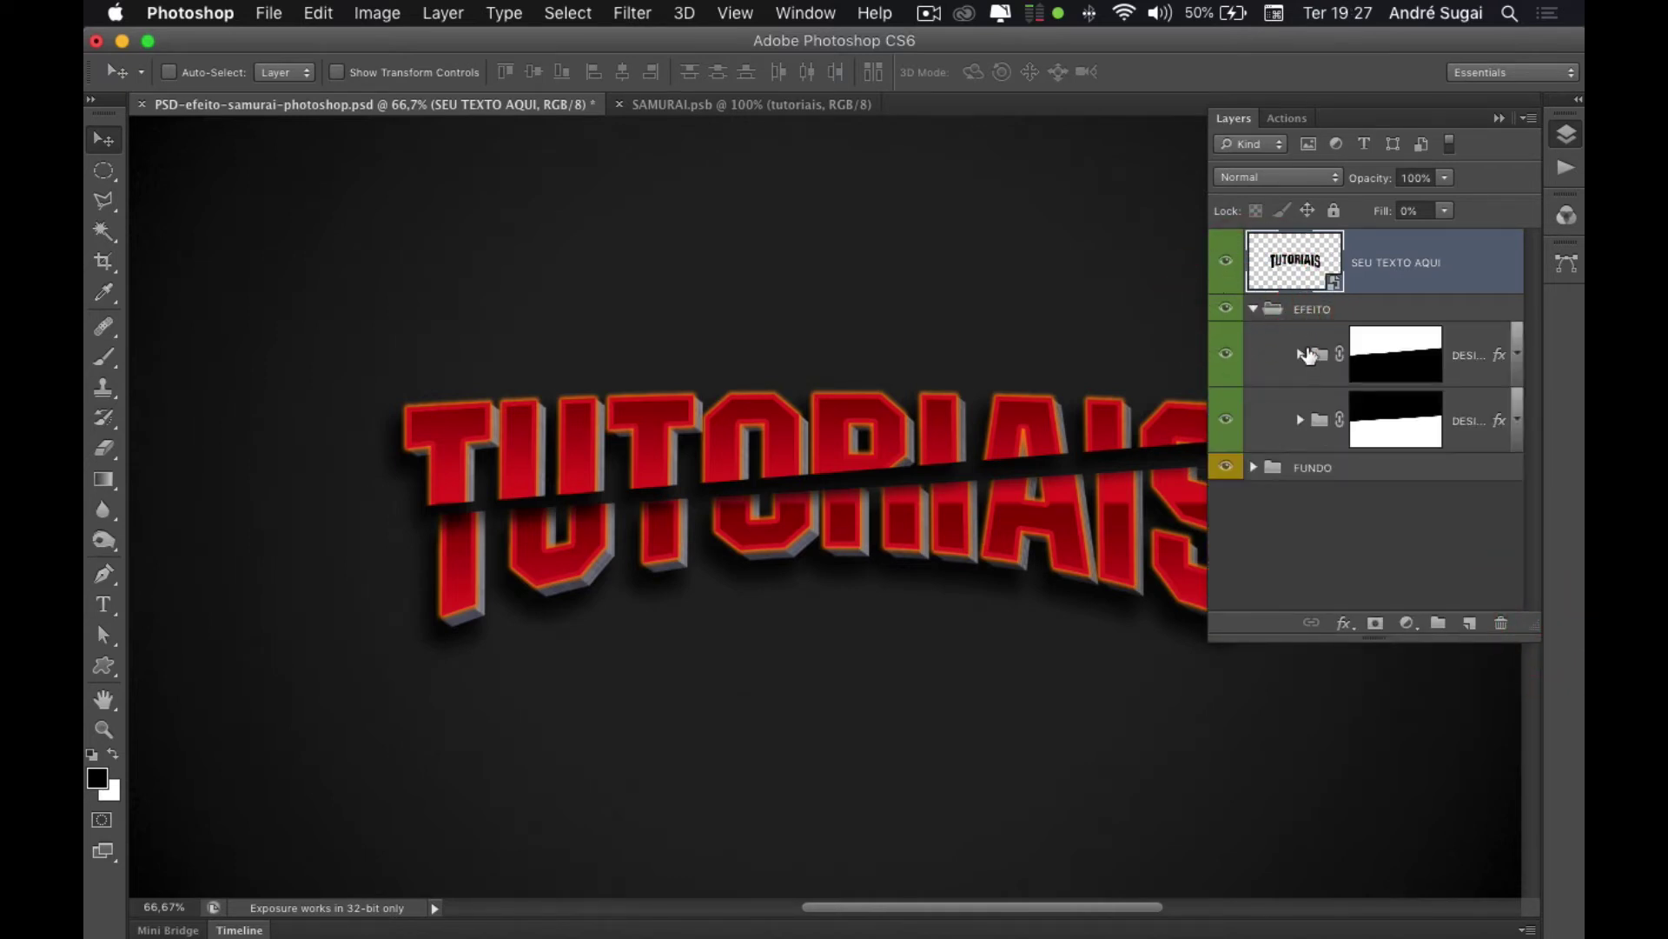
pyautogui.click(1301, 355)
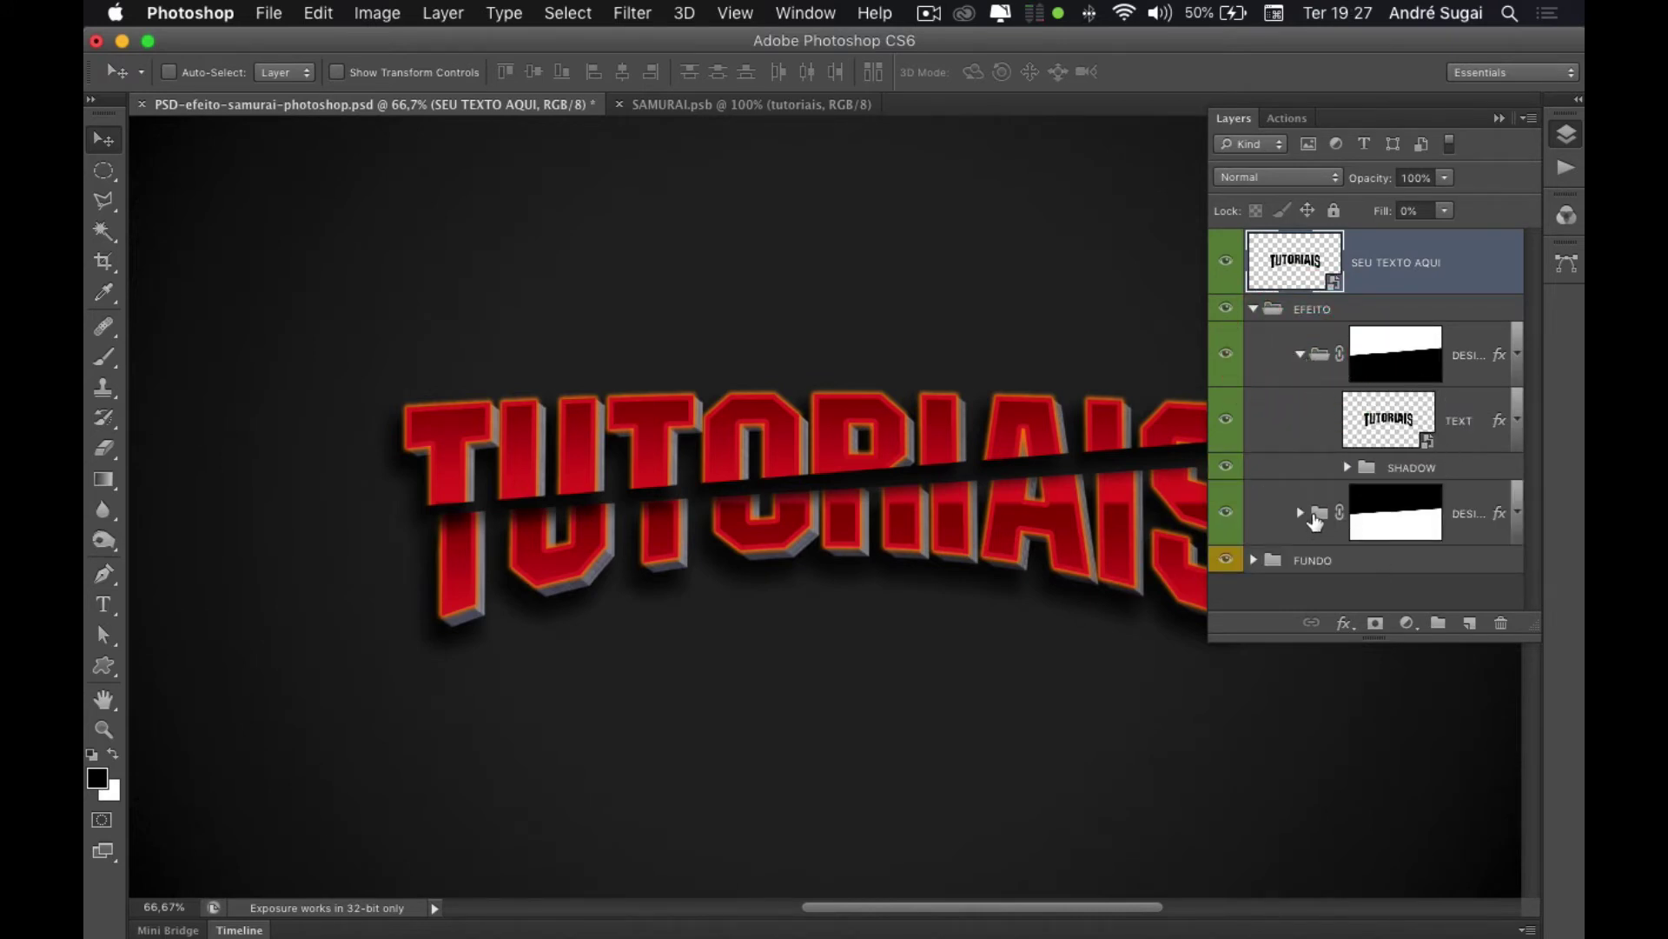
pyautogui.click(1312, 521)
pyautogui.click(1300, 513)
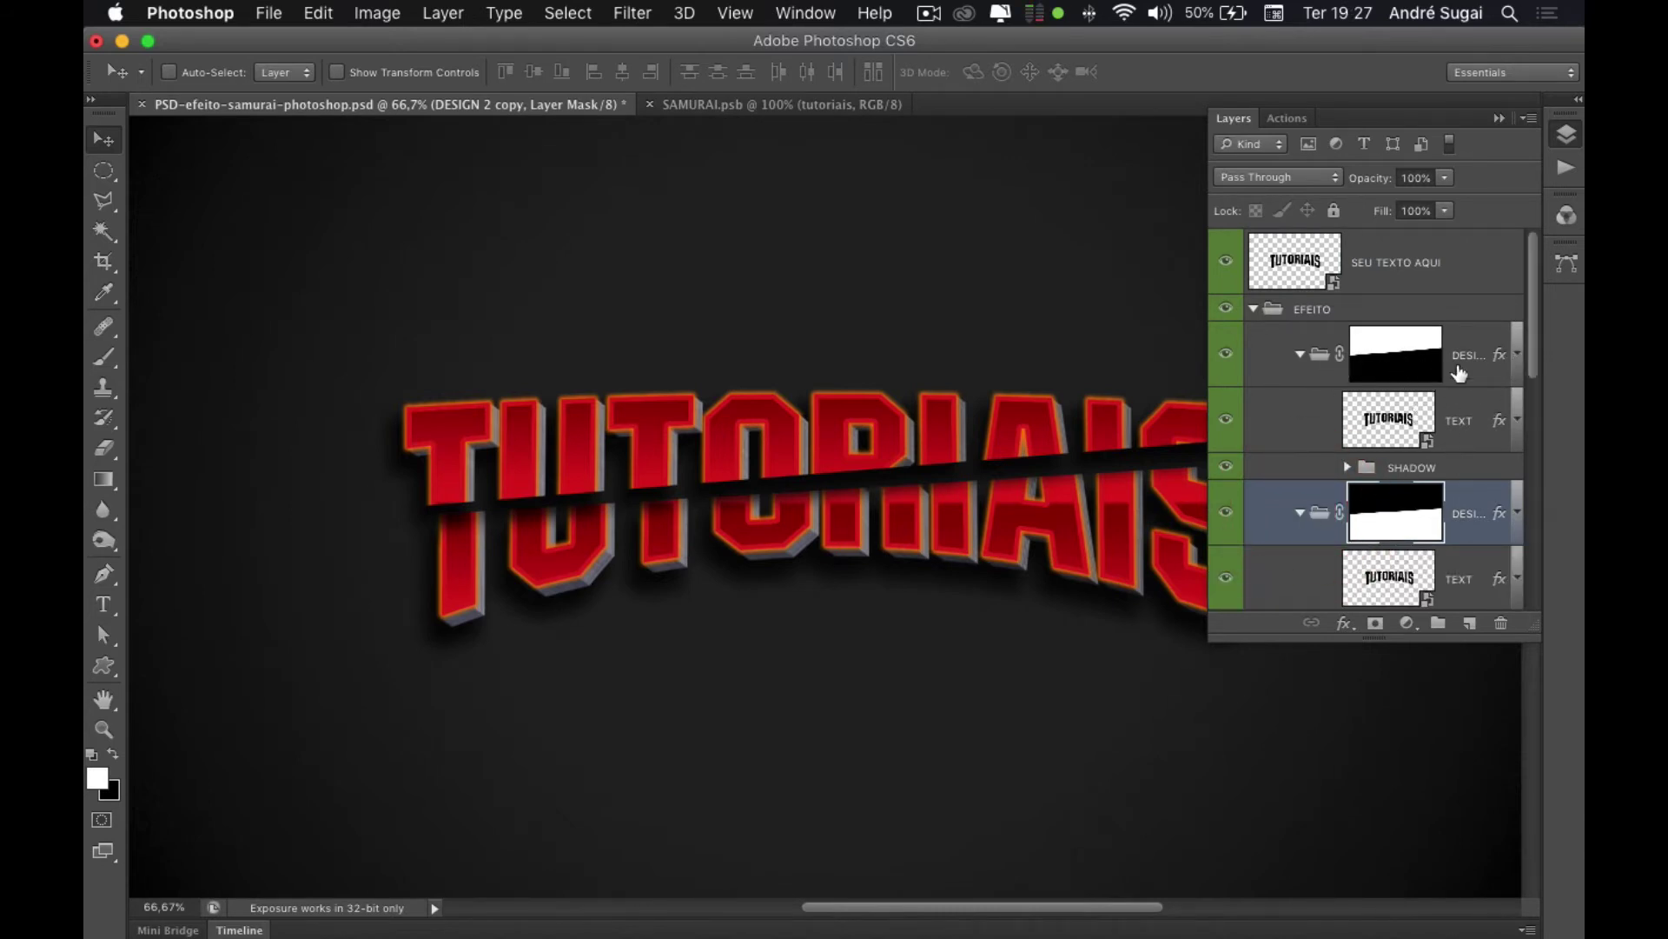
pyautogui.click(1516, 352)
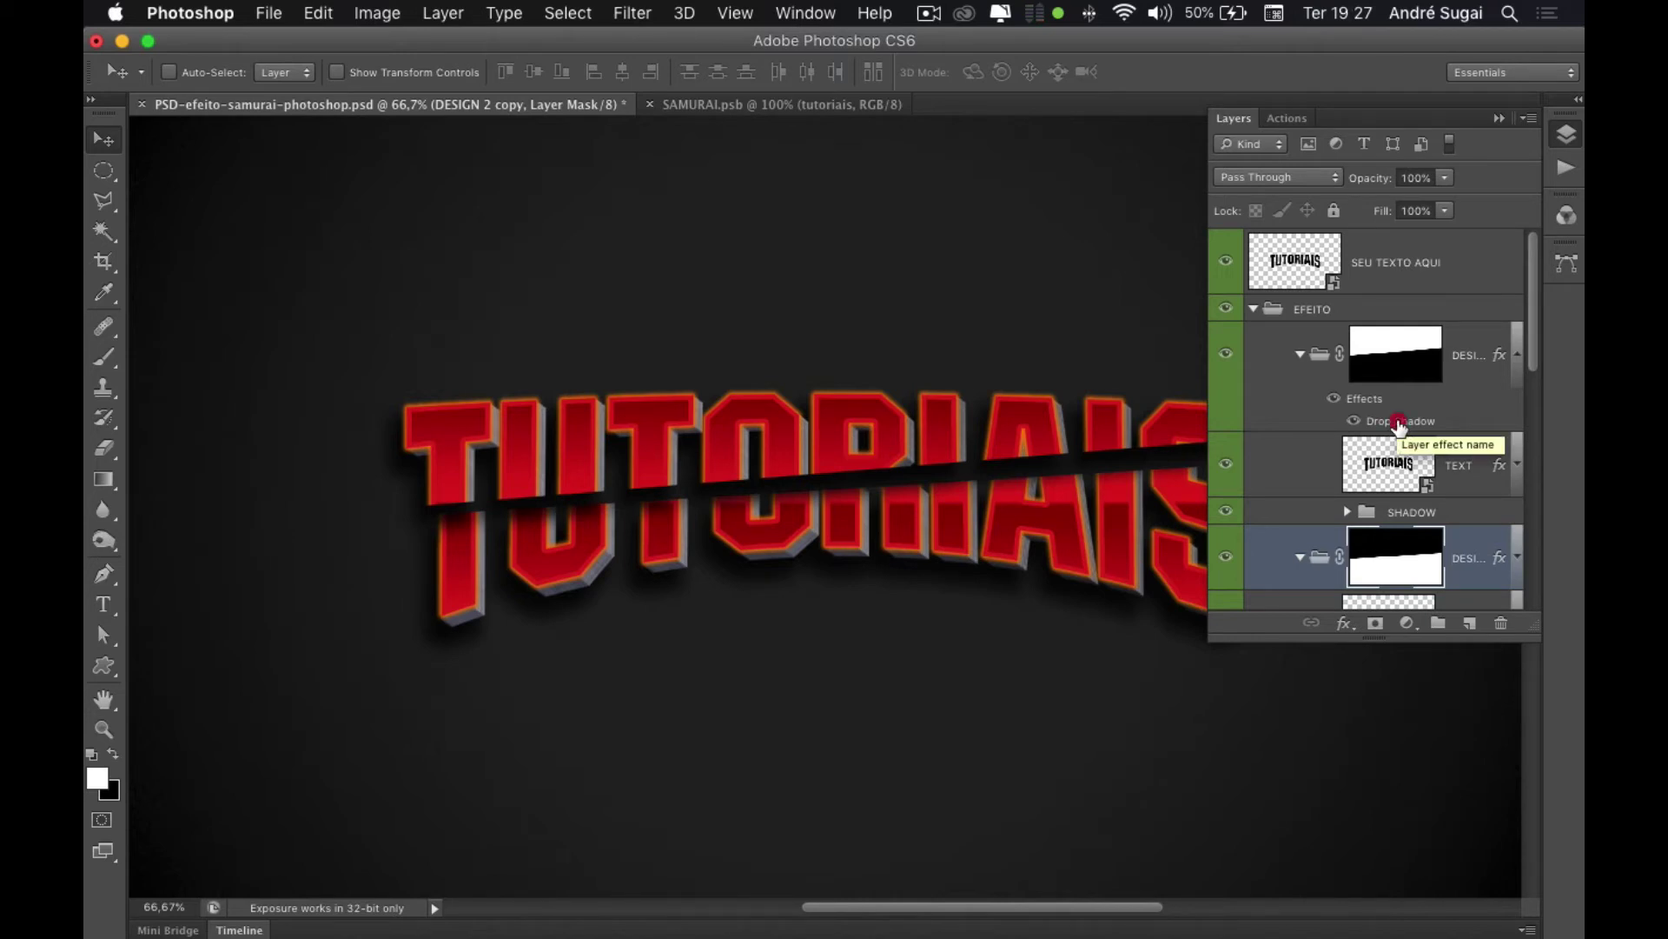
pyautogui.click(1399, 425)
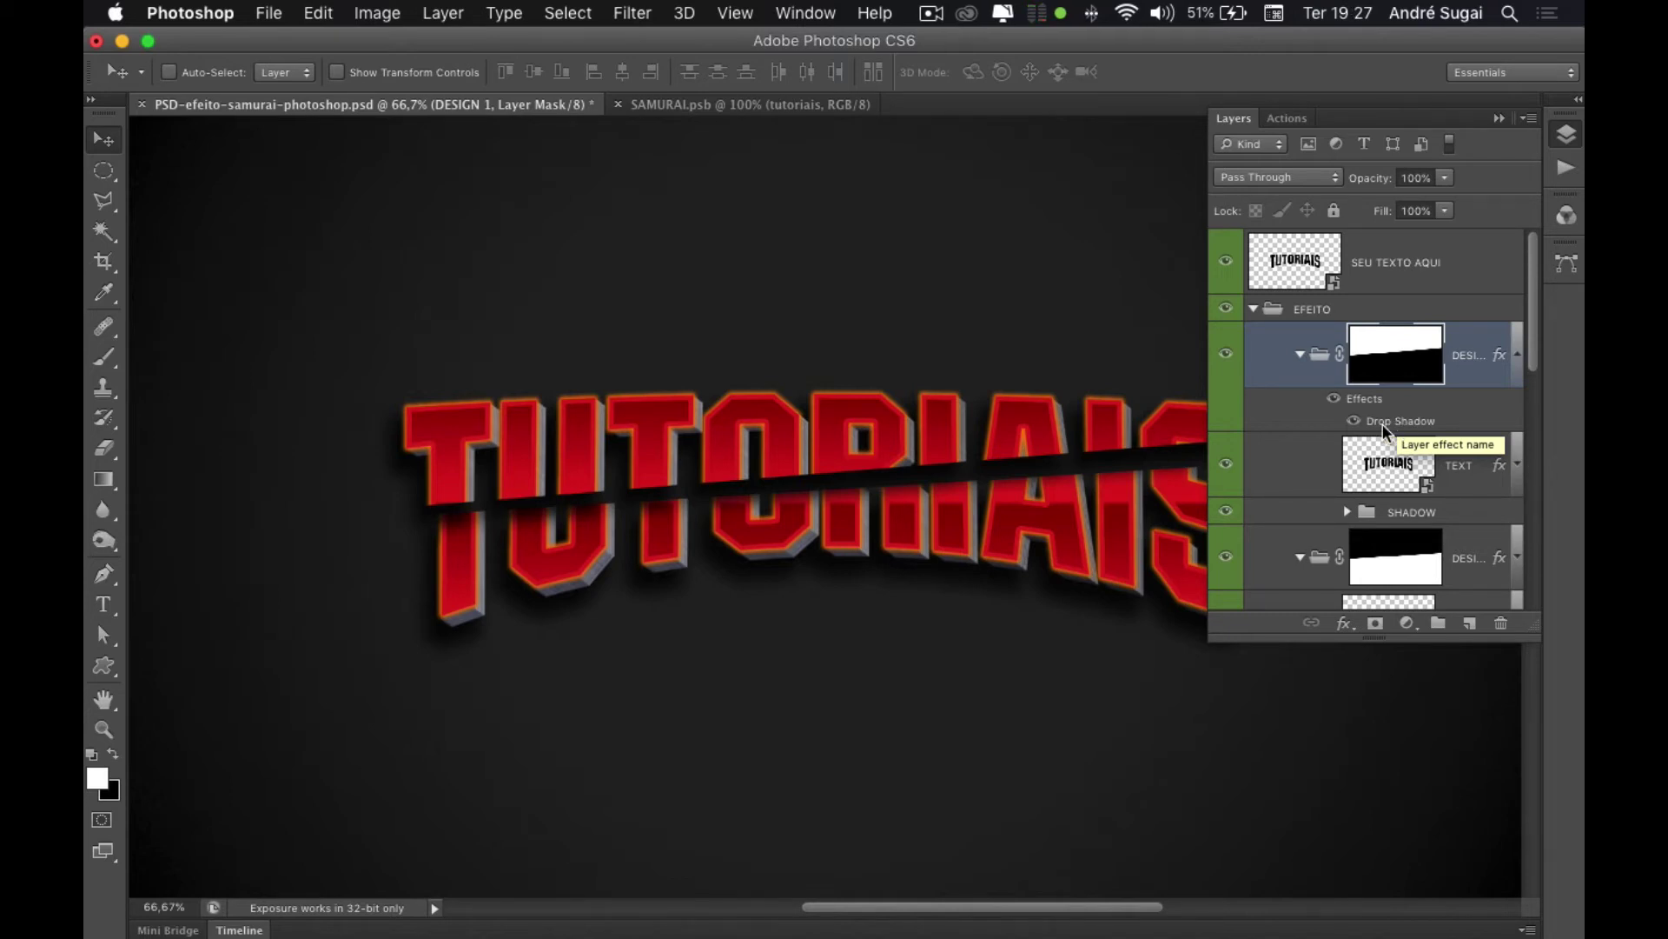
pyautogui.click(1383, 425)
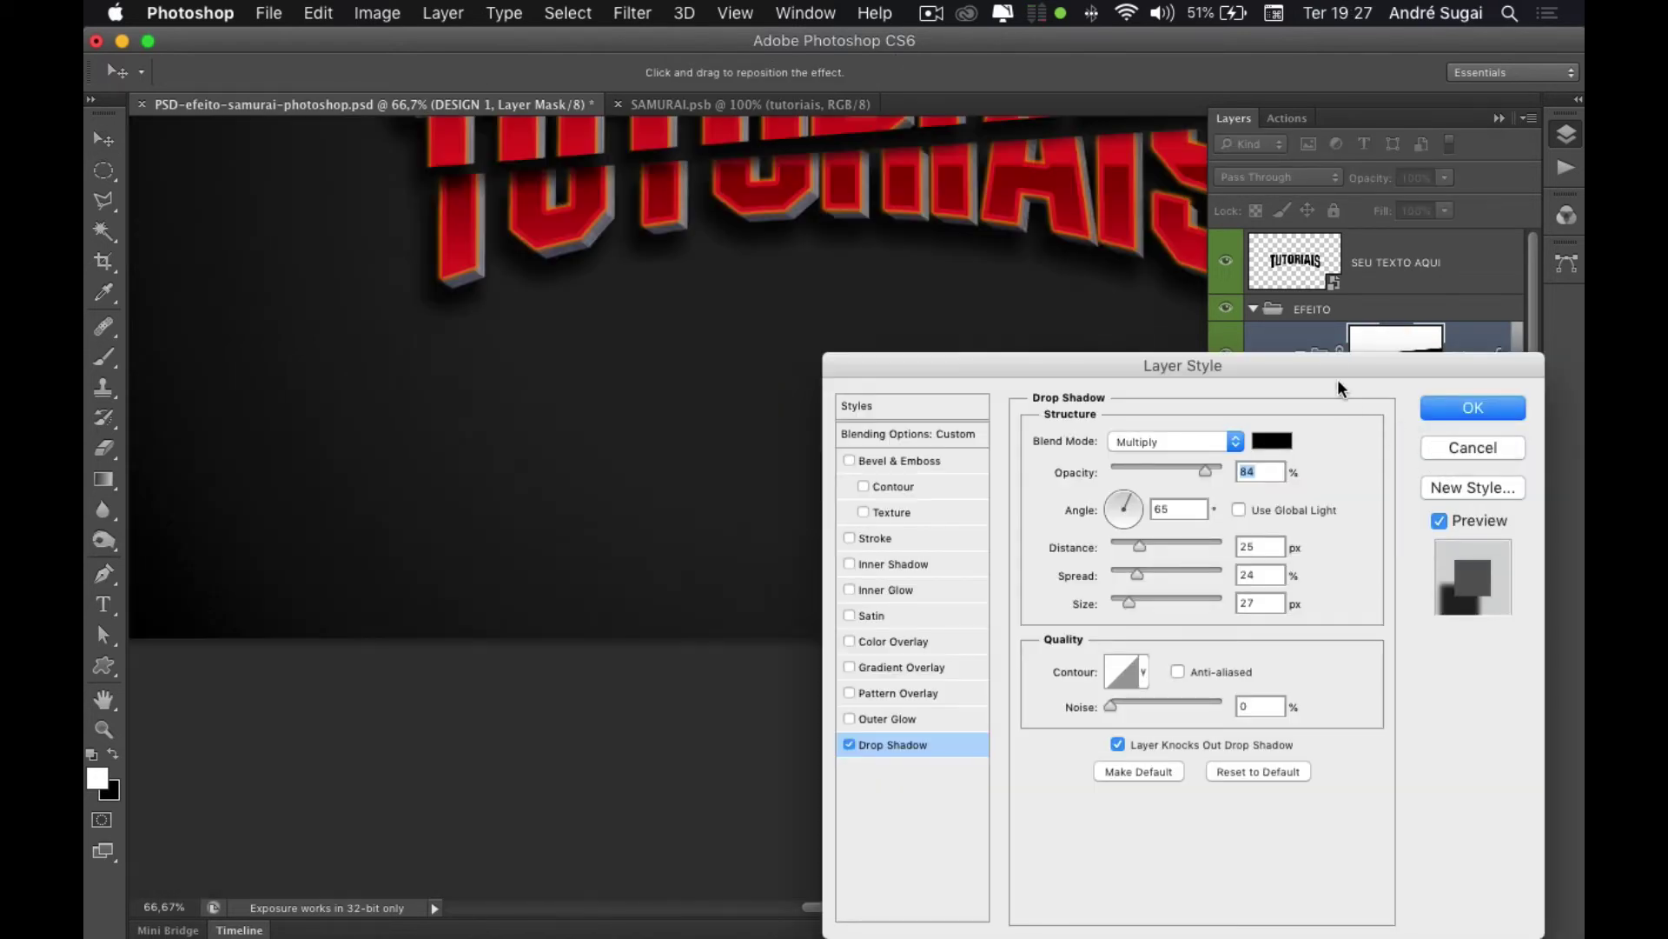
pyautogui.moveTo(1319, 352); pyautogui.dragTo(1229, 168)
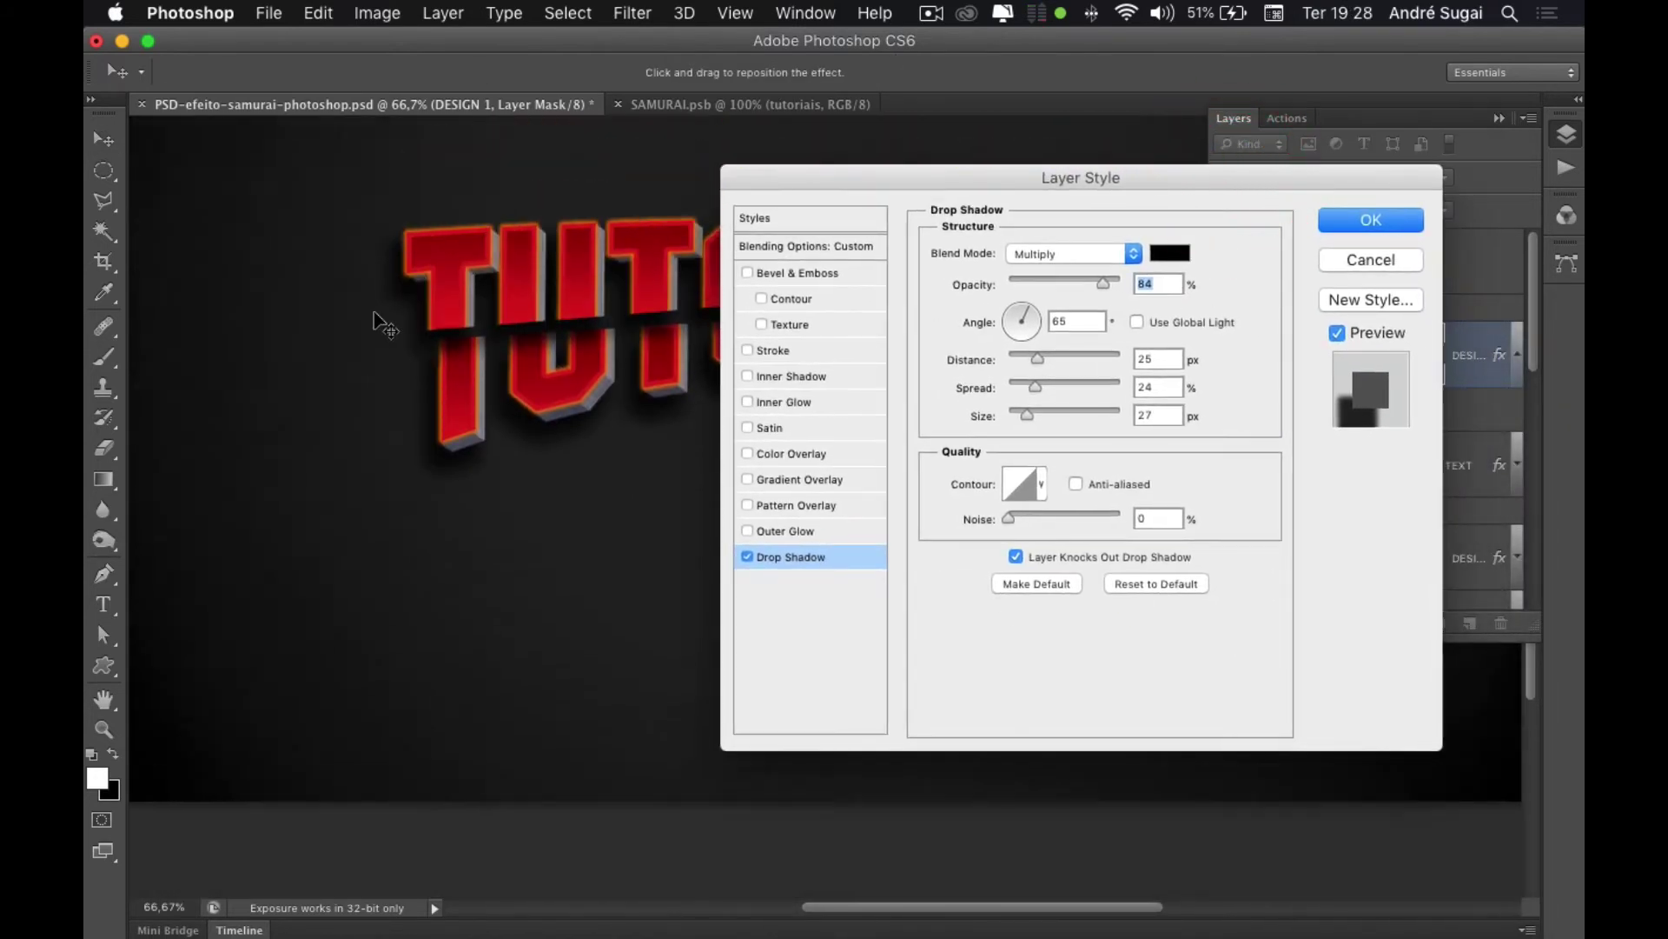
pyautogui.hscroll(2, 430, 328)
pyautogui.scroll(3, 430, 329)
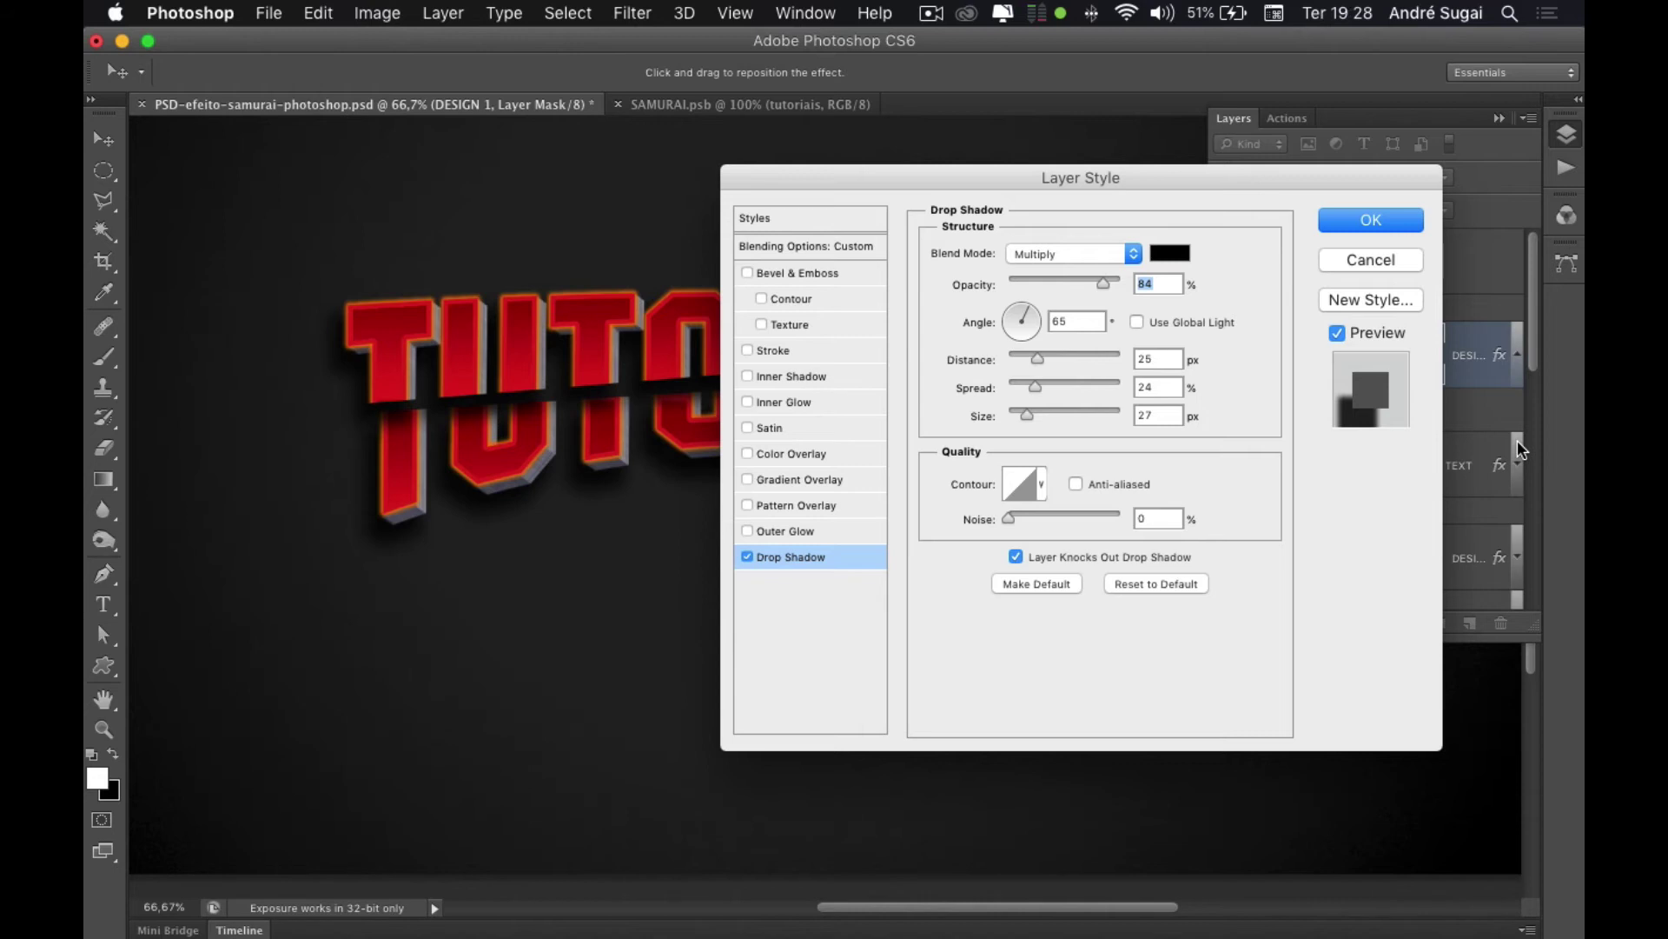
pyautogui.press('Return')
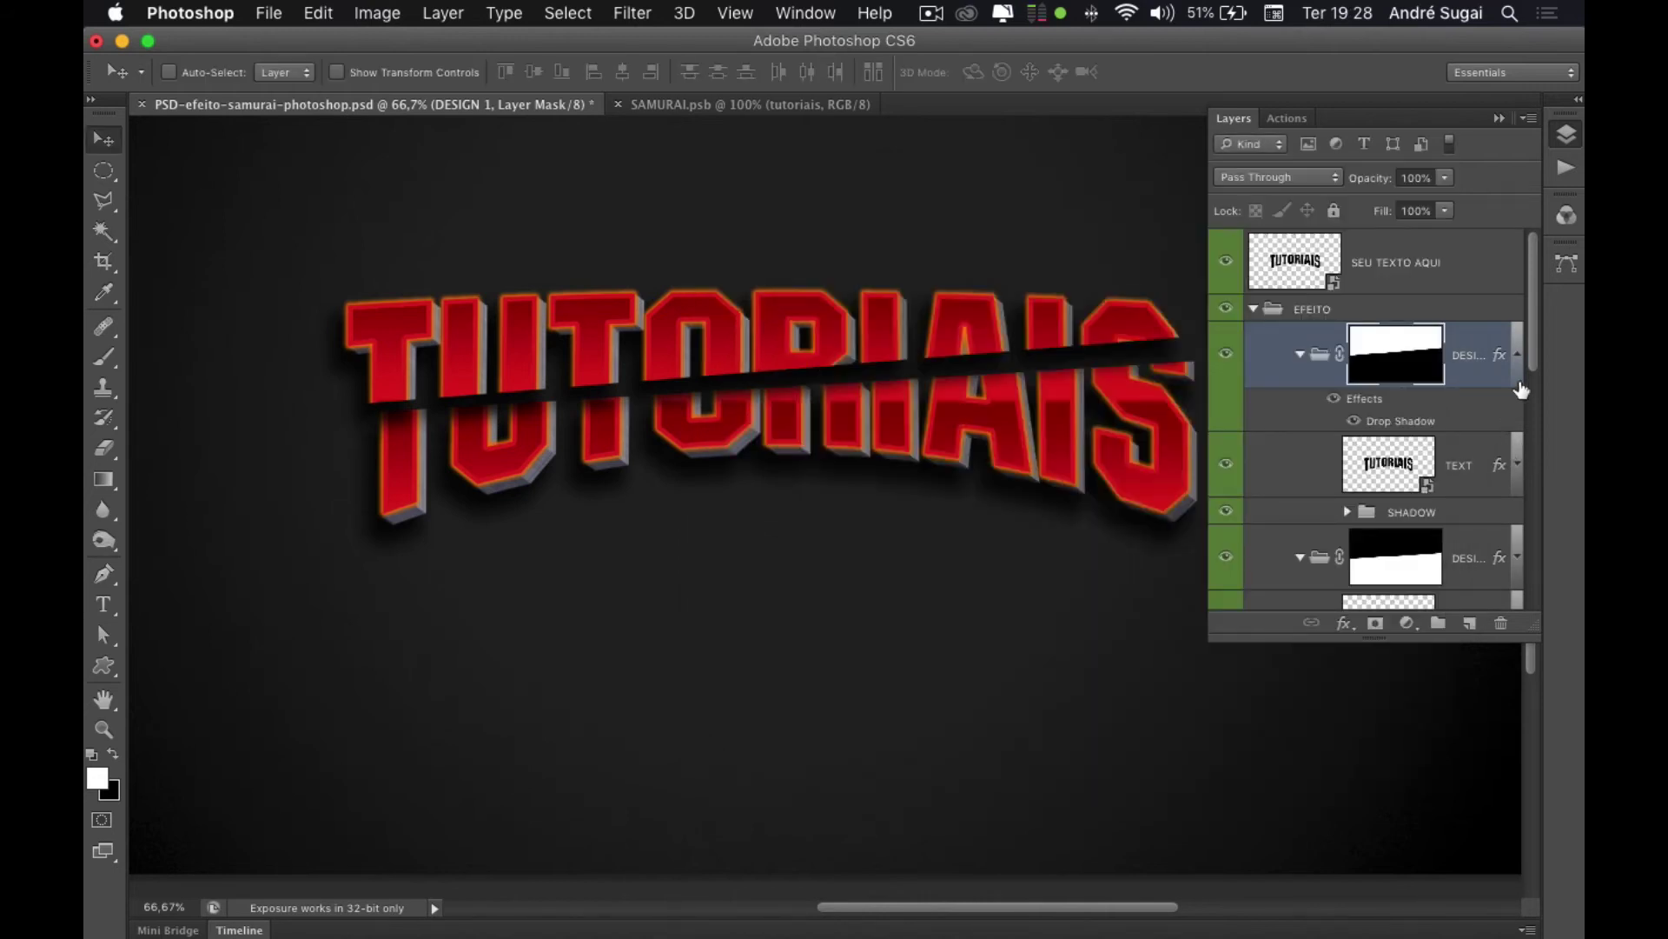
# - Expand FUNDO and open the Light layer's Radial gradient fill settings
pyautogui.moveTo(1532, 345); pyautogui.dragTo(1546, 541)
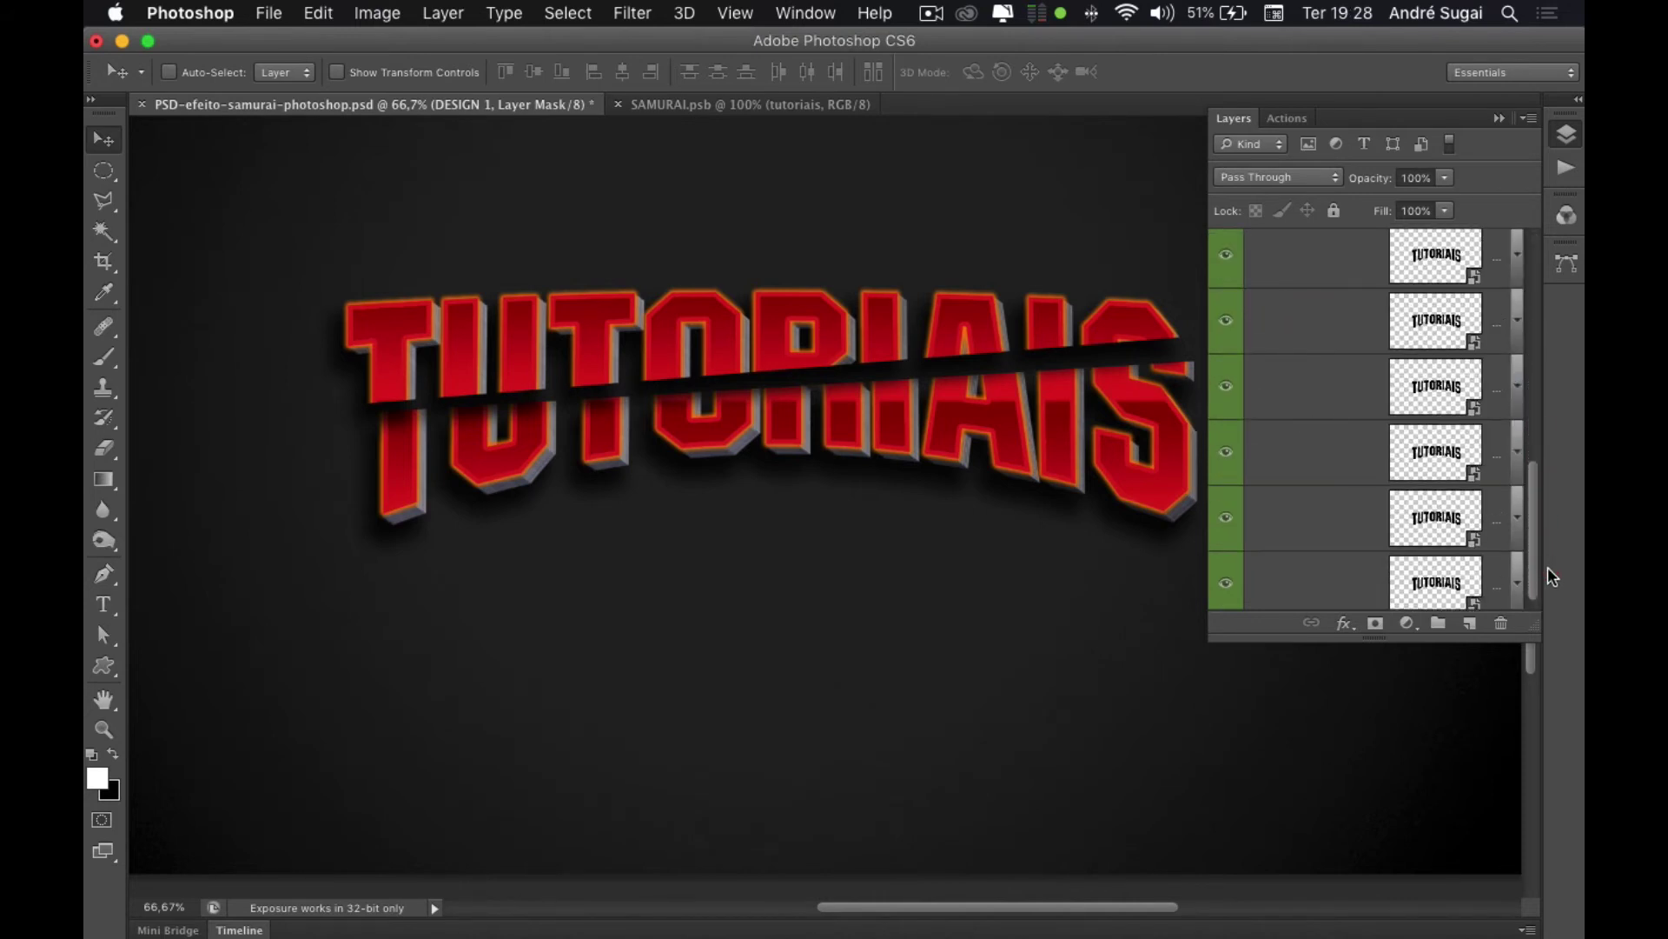
pyautogui.moveTo(1545, 540); pyautogui.dragTo(1549, 565)
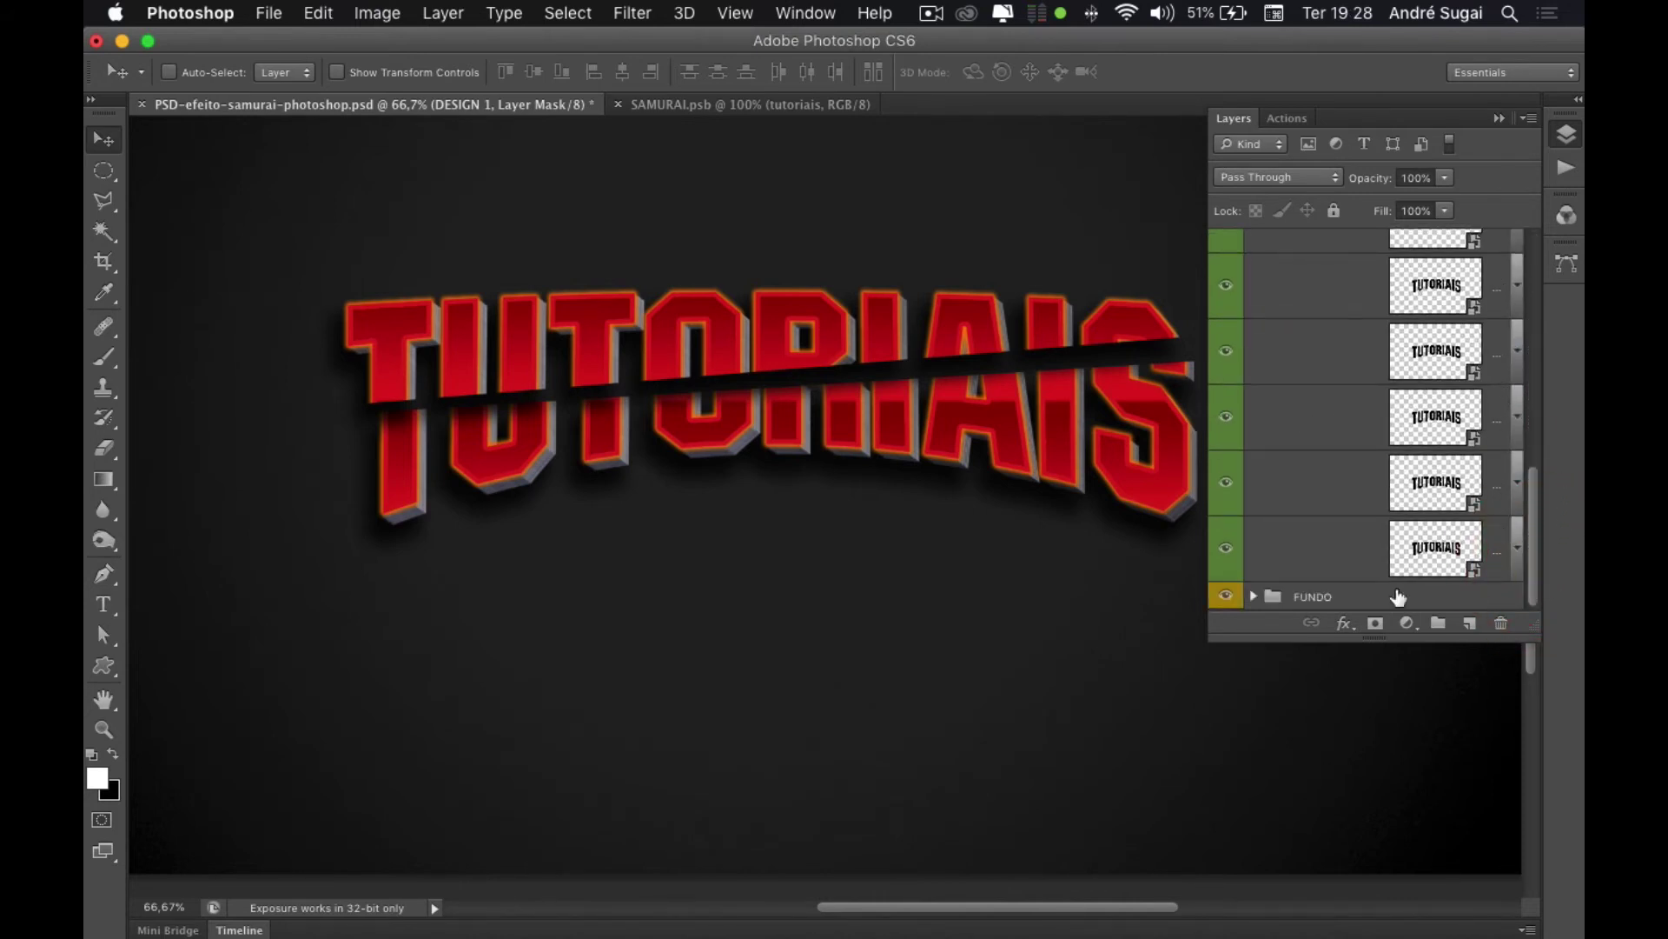
pyautogui.click(1254, 596)
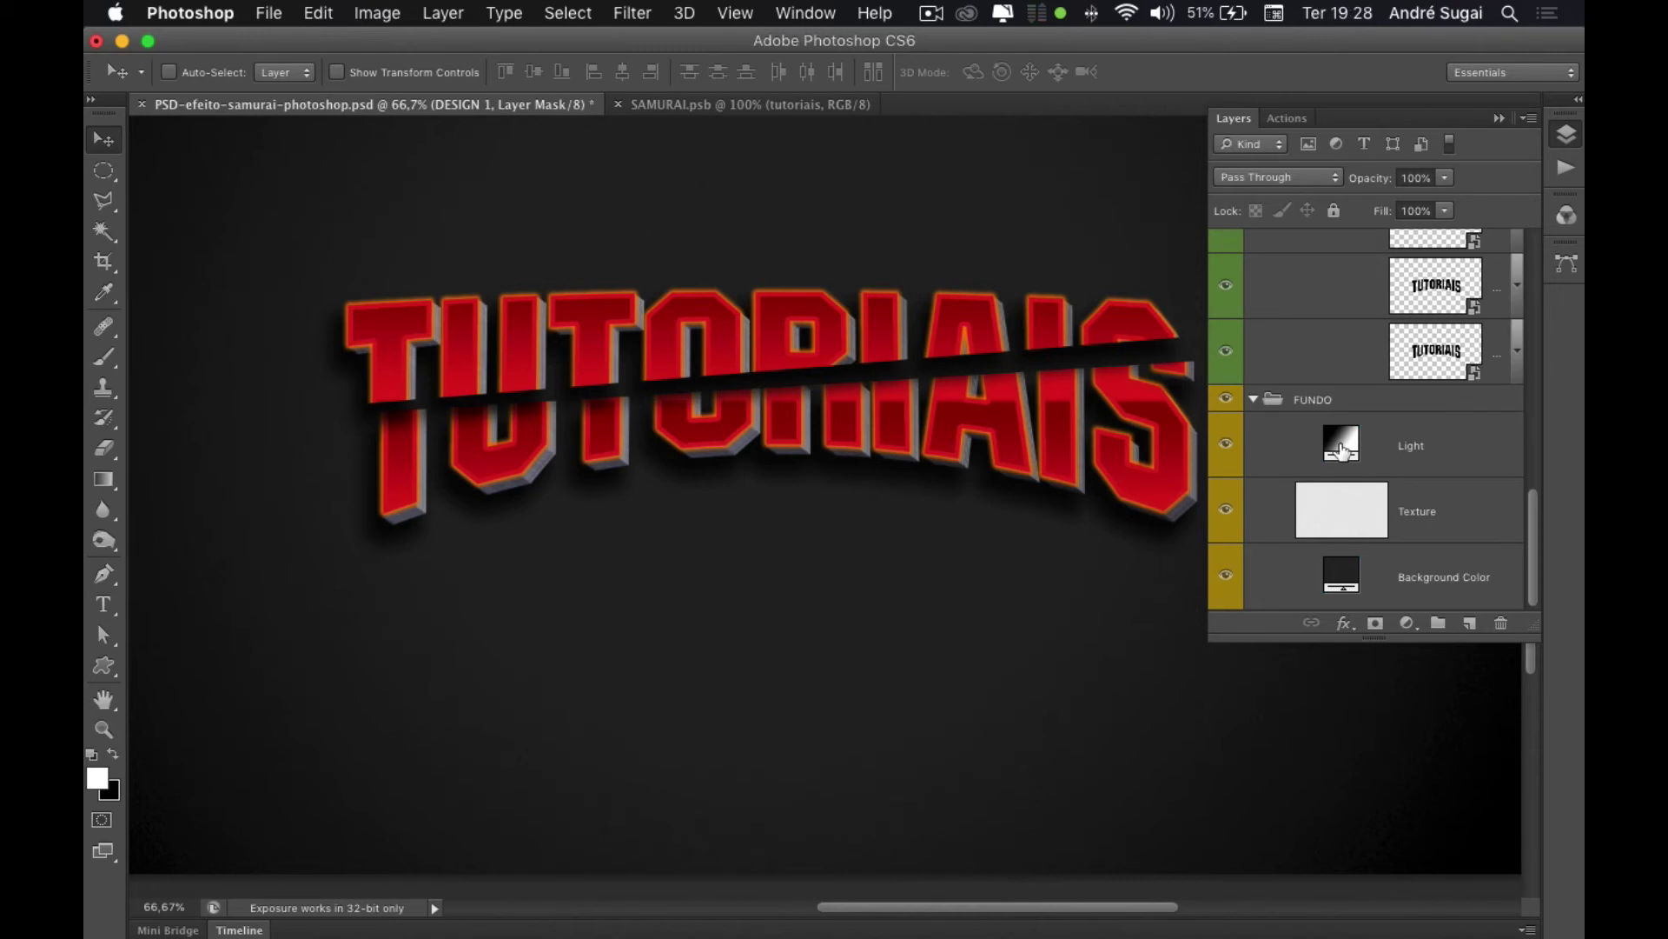
pyautogui.click(1343, 449)
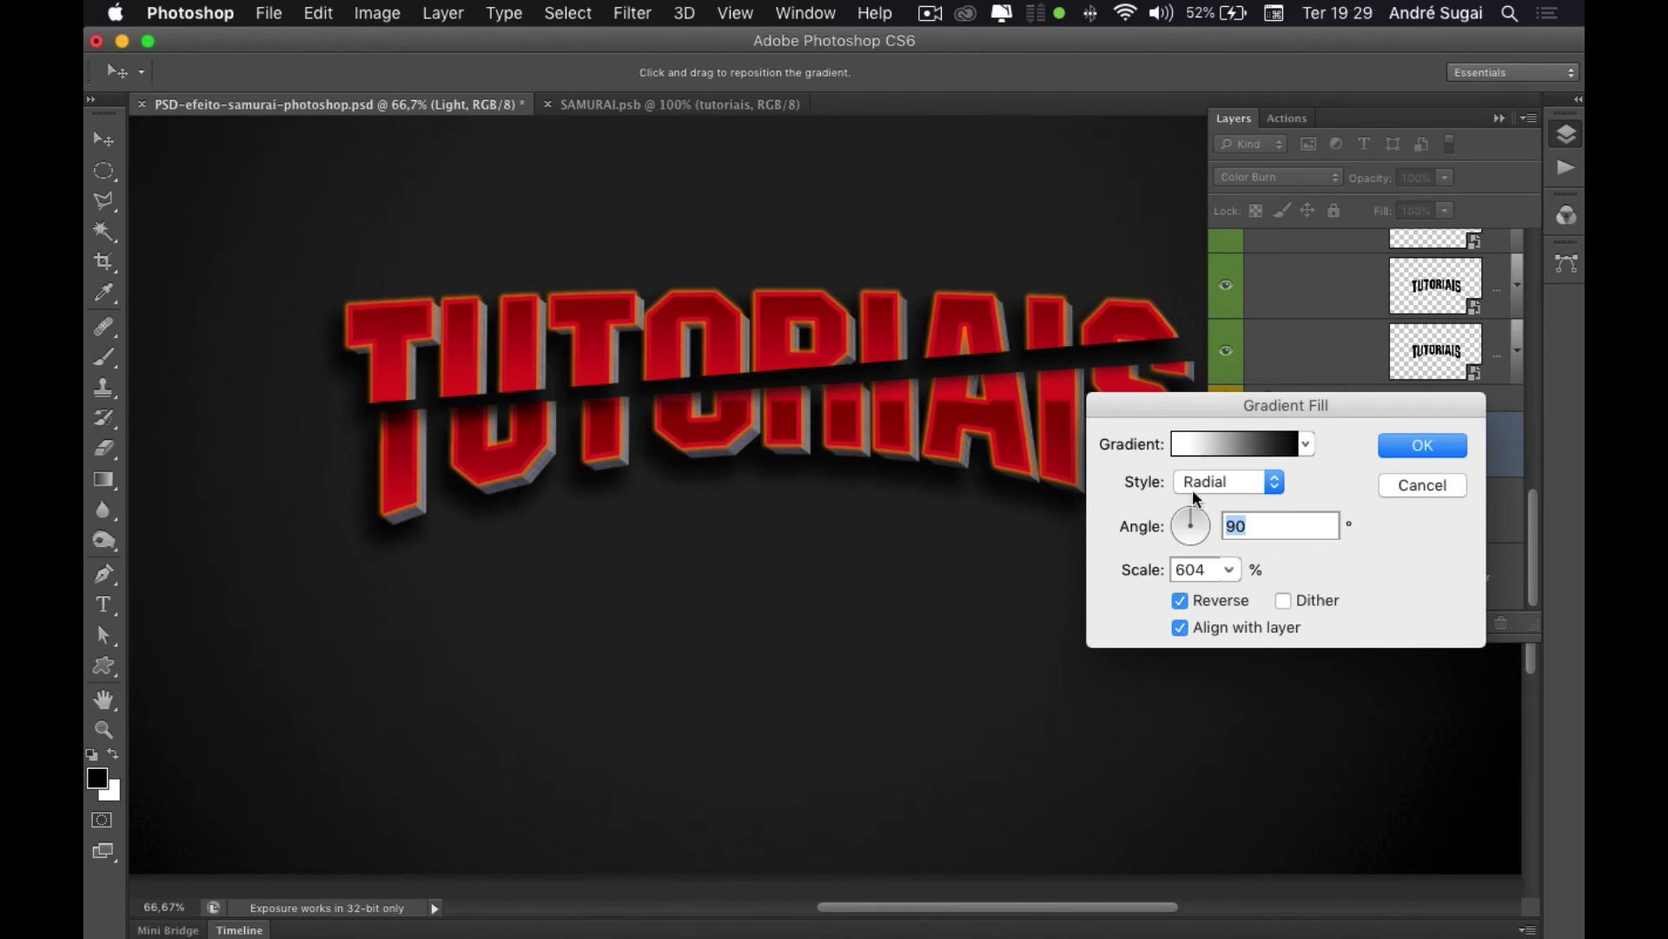
# - Cancel the Gradient Fill dialog, leaving the Light gradient unchanged
pyautogui.click(1422, 488)
pyautogui.click(1421, 492)
pyautogui.click(1421, 490)
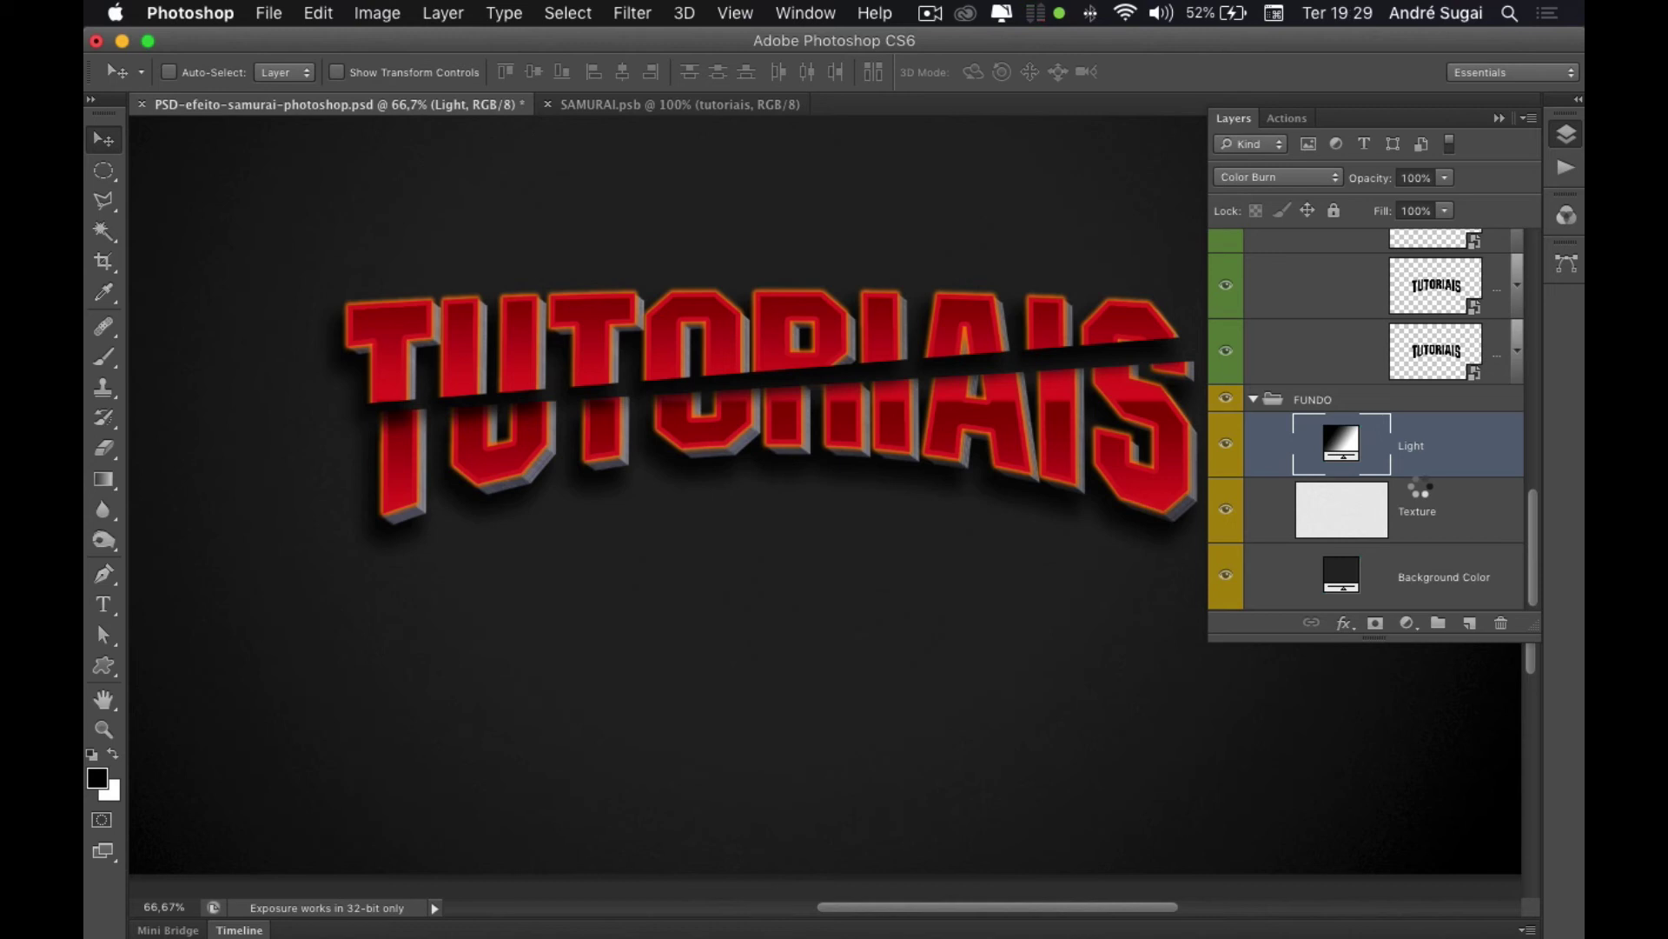
# - Collapse the Layers panel and pan the canvas to view the red TUTORIAIS artwork
pyautogui.click(1568, 136)
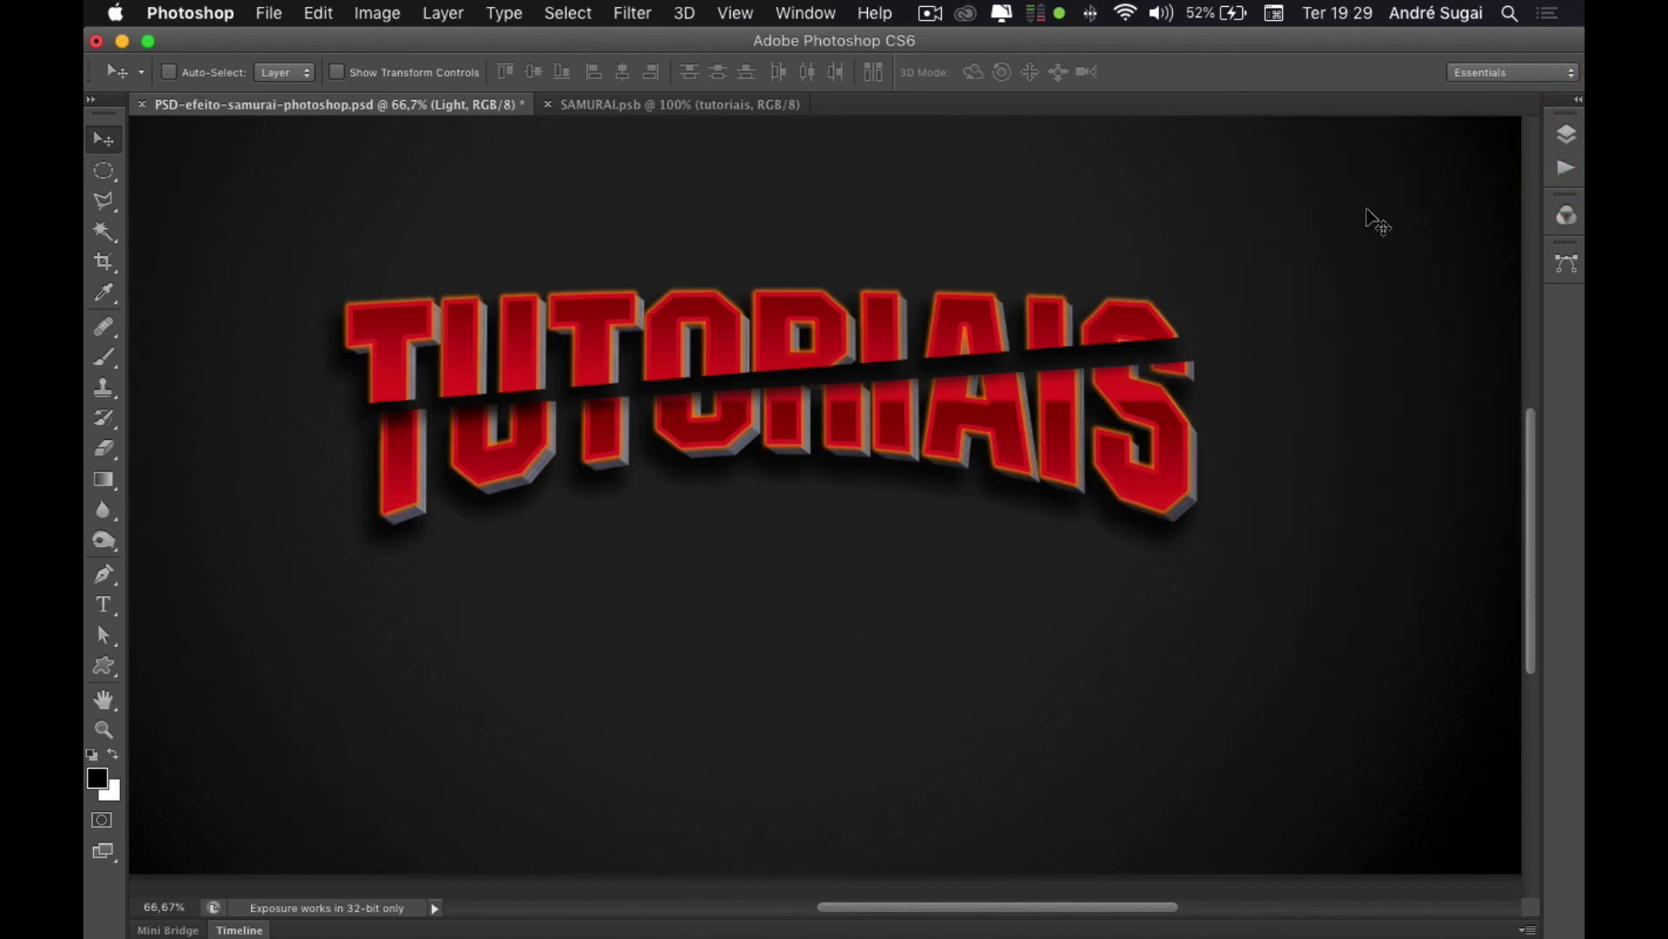
pyautogui.moveTo(996, 385); pyautogui.dragTo(1025, 447)
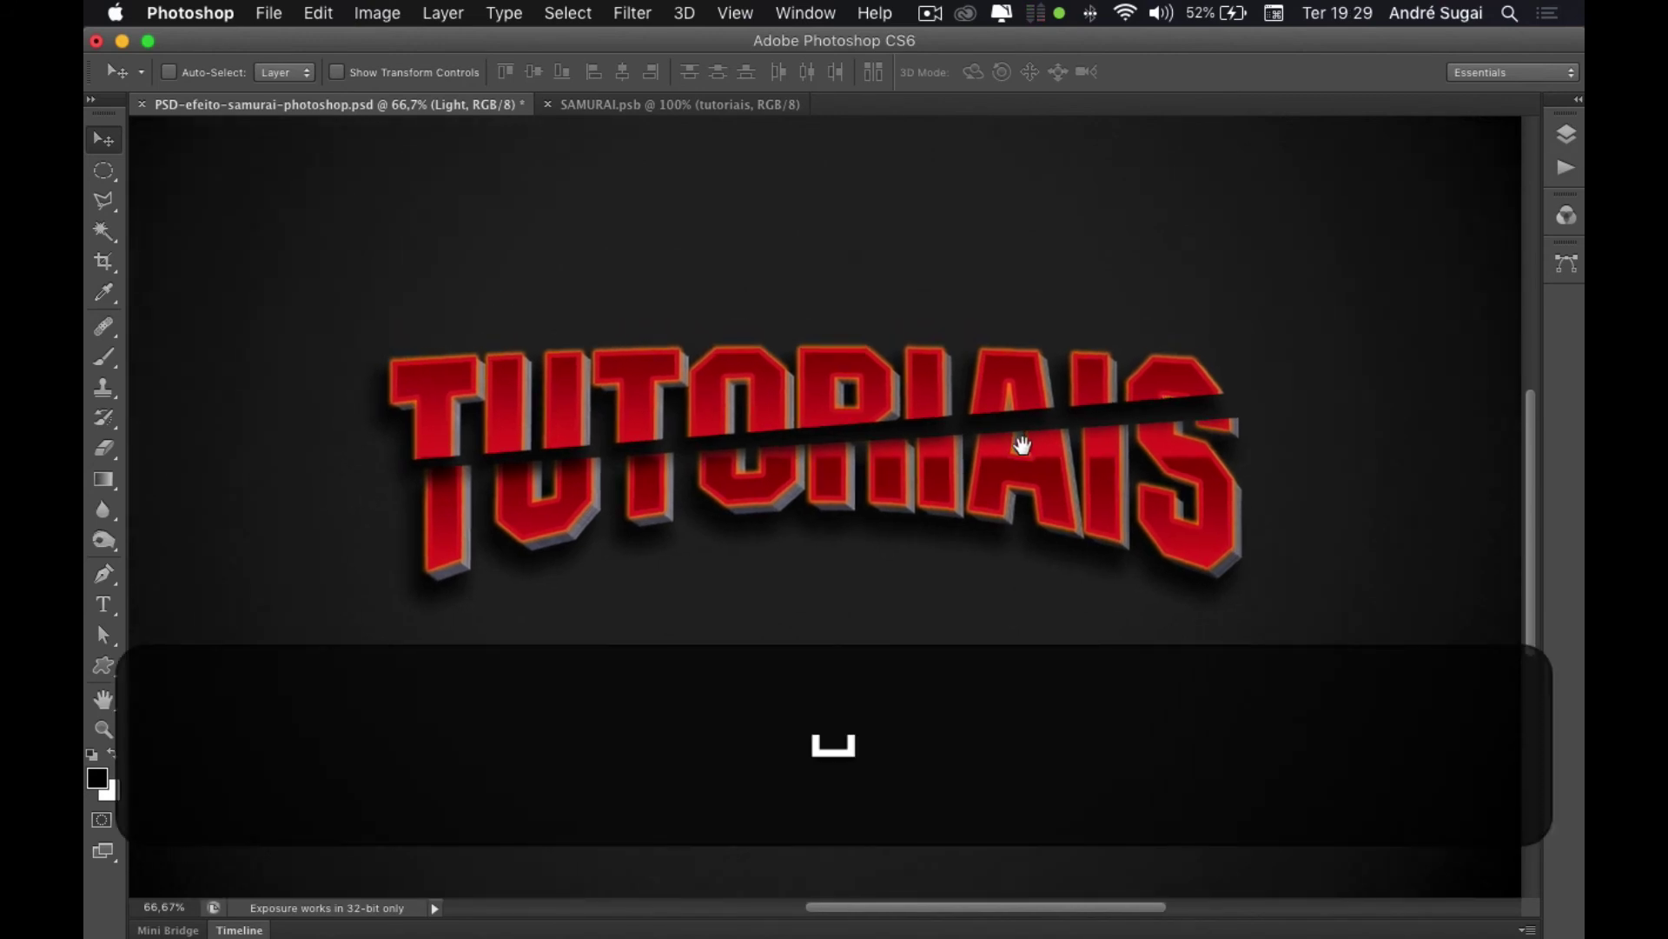